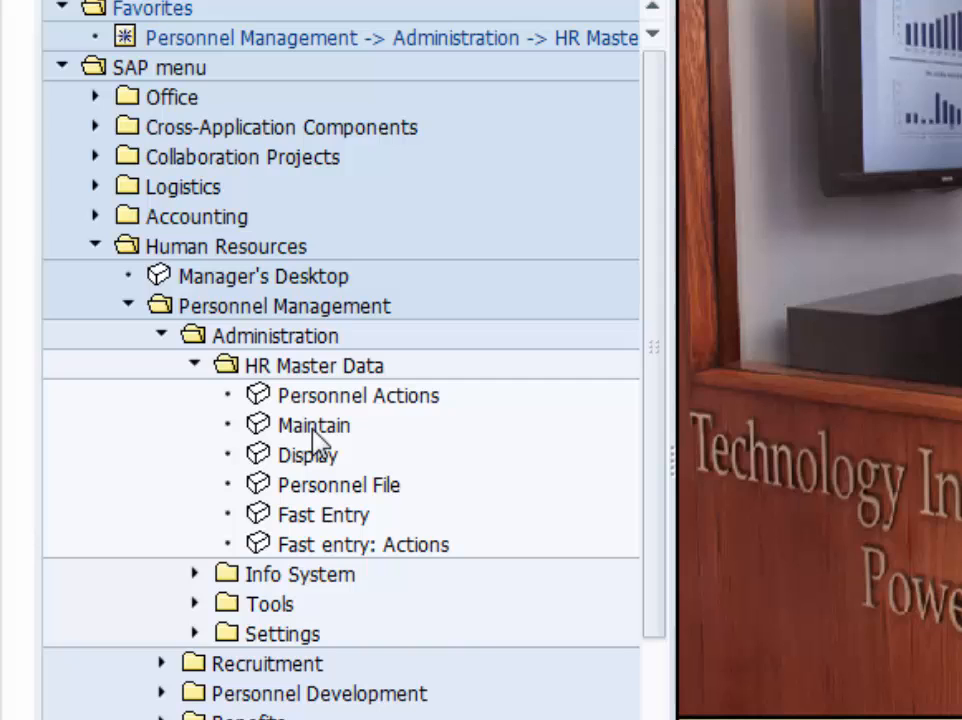
Step: Open the Maintain transaction for HR Master Data under Personnel Management administration
right_click(313, 438)
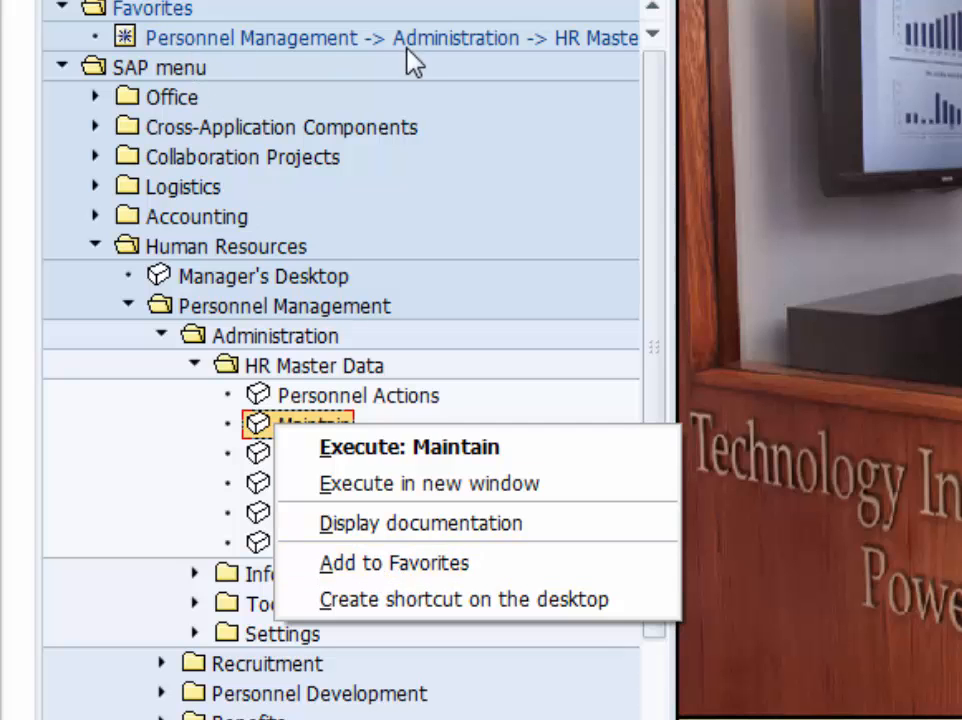
left_click(297, 433)
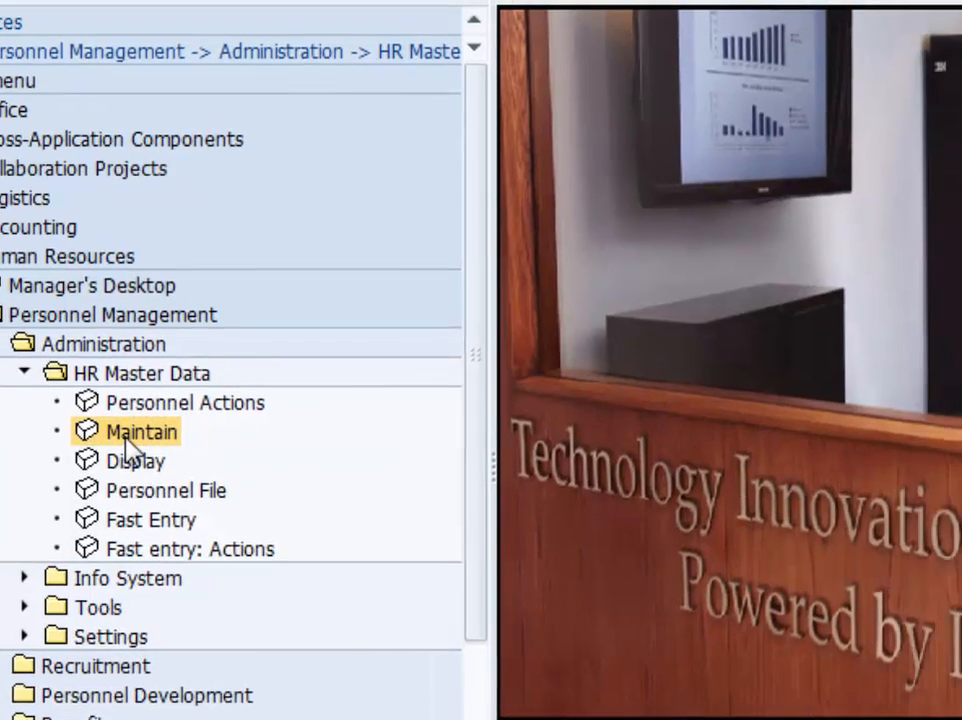
double_click(305, 430)
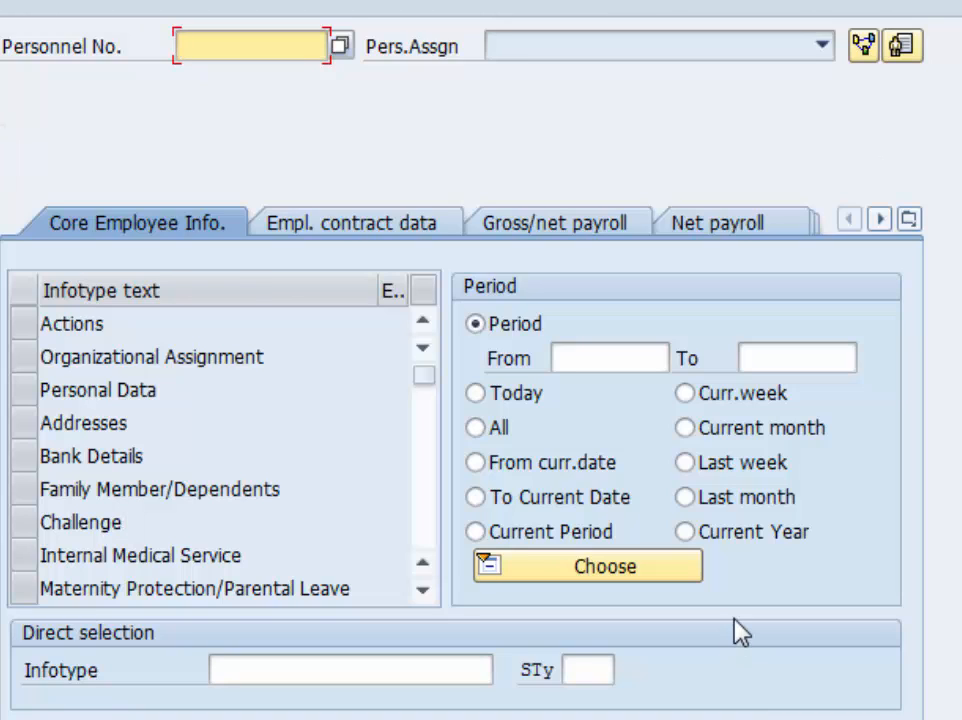
Step: Look up the employee's personnel number by last name and select the matching person
left_click(342, 47)
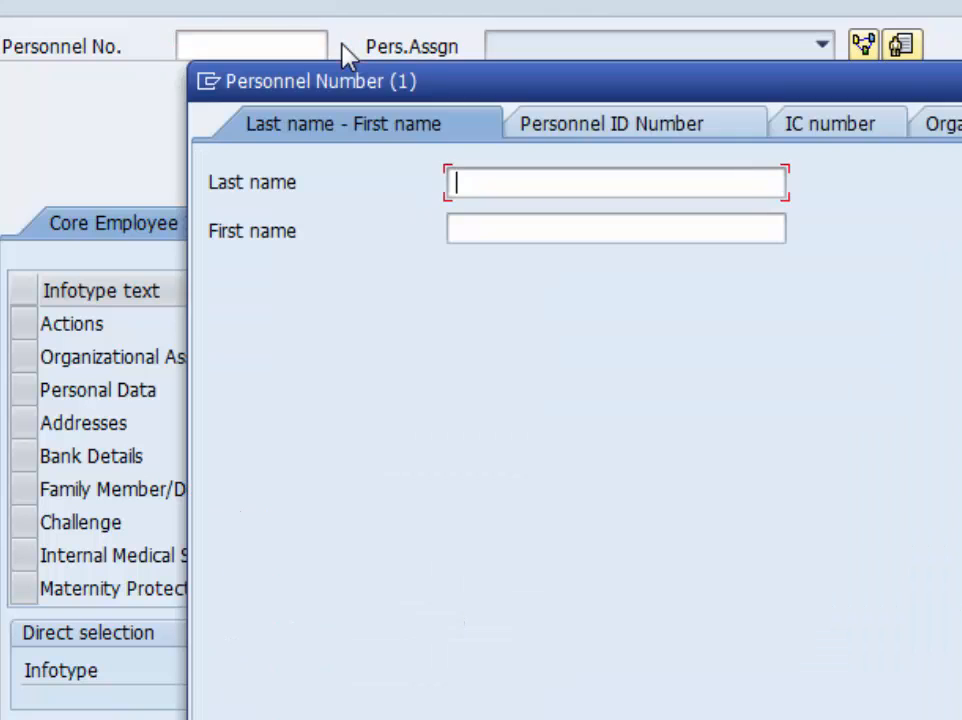
type("Venga")
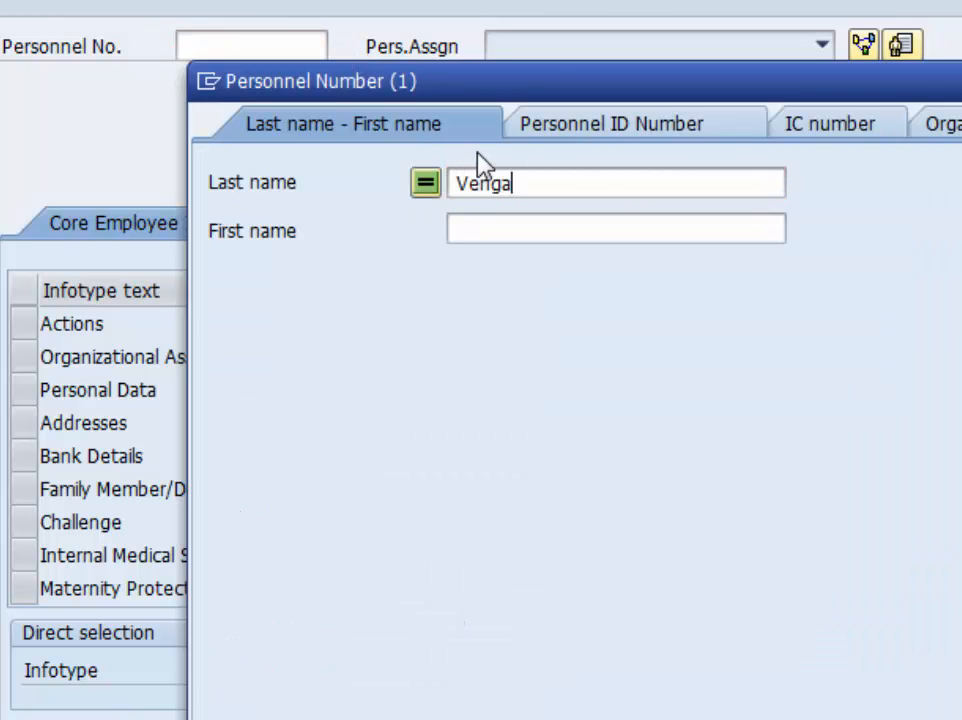
key("Return")
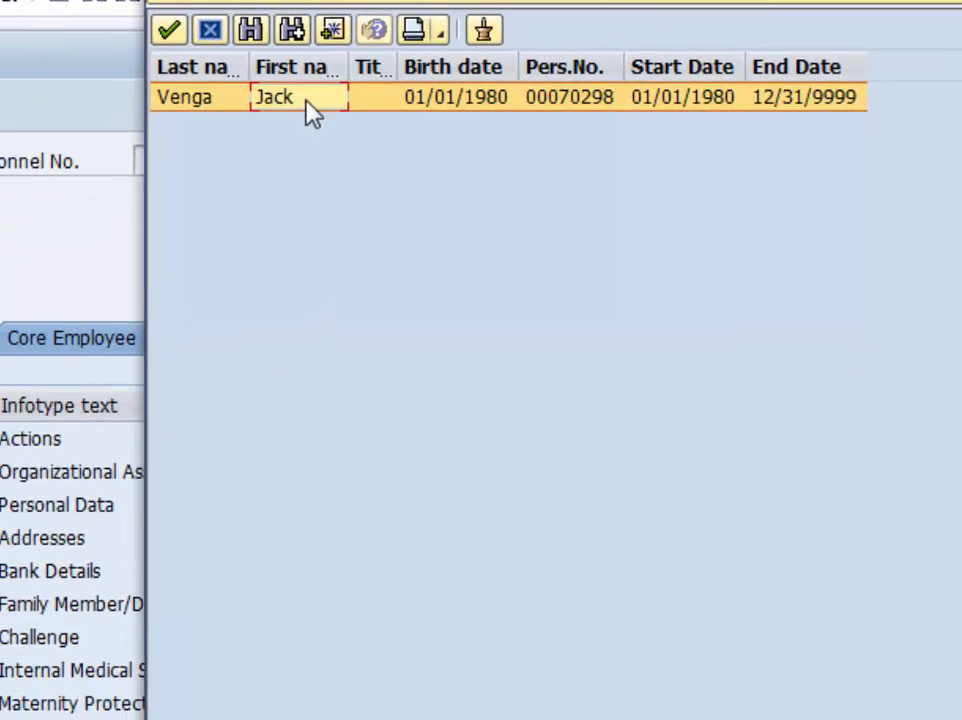
double_click(265, 193)
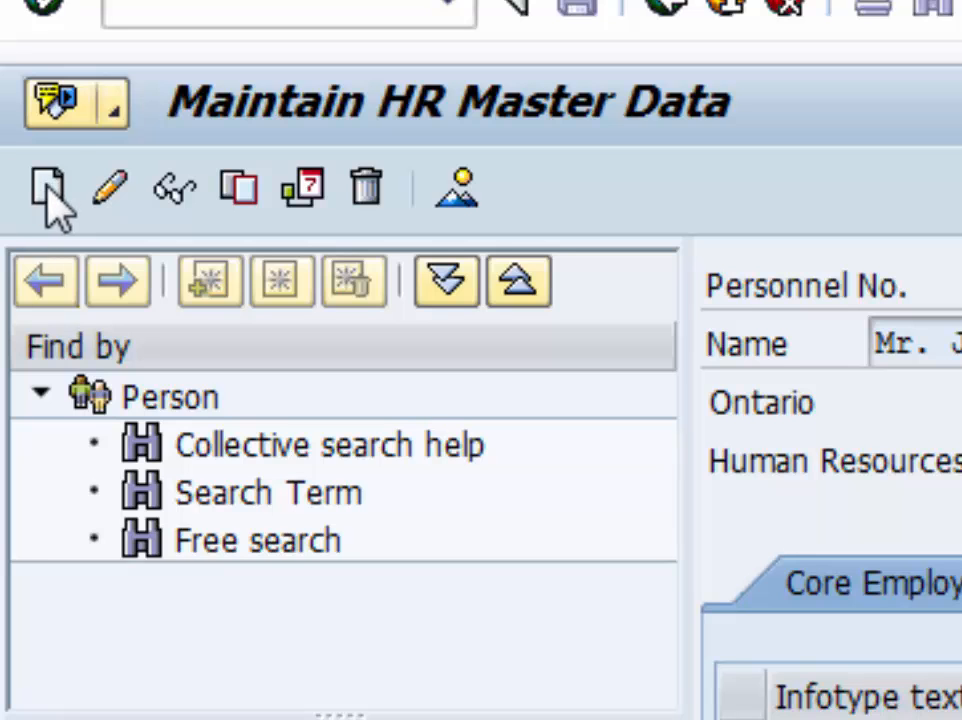
Step: Create a Maternity Protection/Parental Leave record for the employee with the period 02/15/2016 to 06/01/2016
left_click(48, 192)
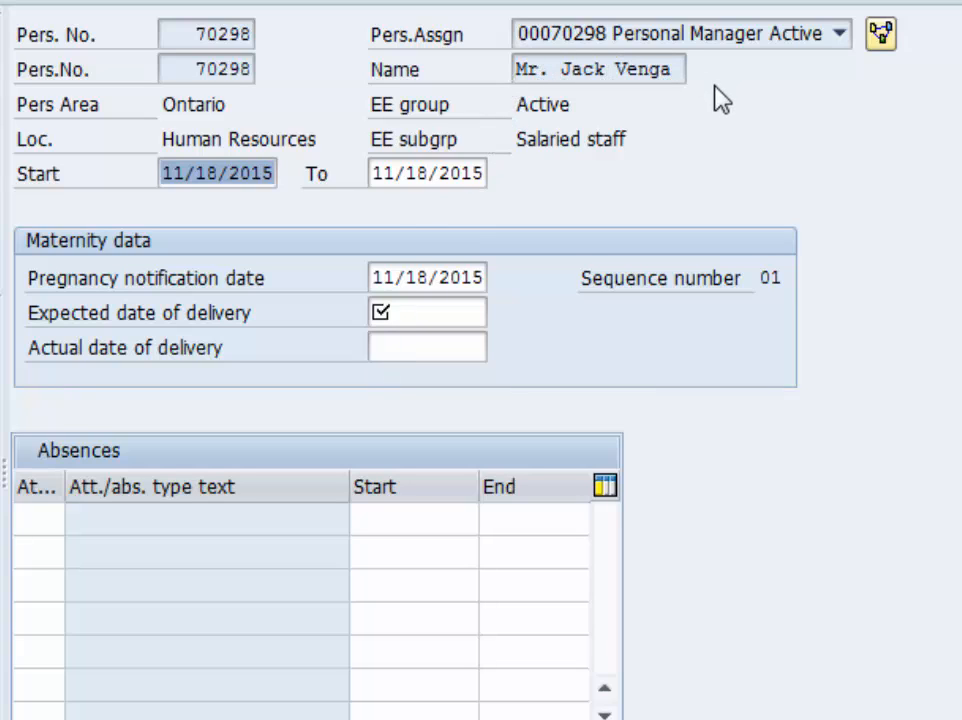
left_click(167, 175)
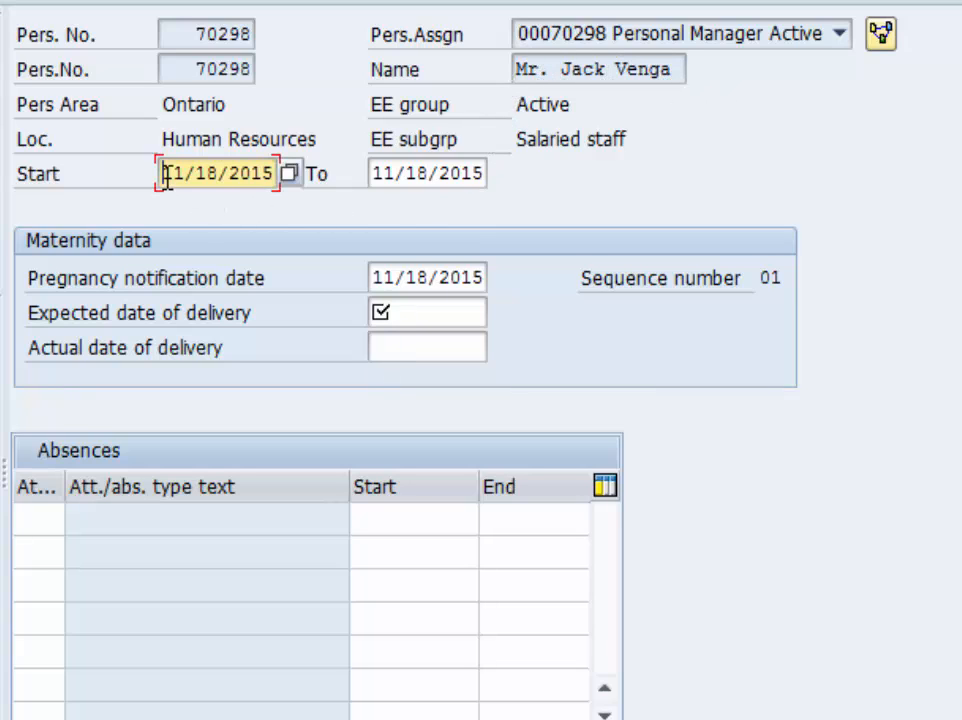
left_click_drag(167, 175, 300, 185)
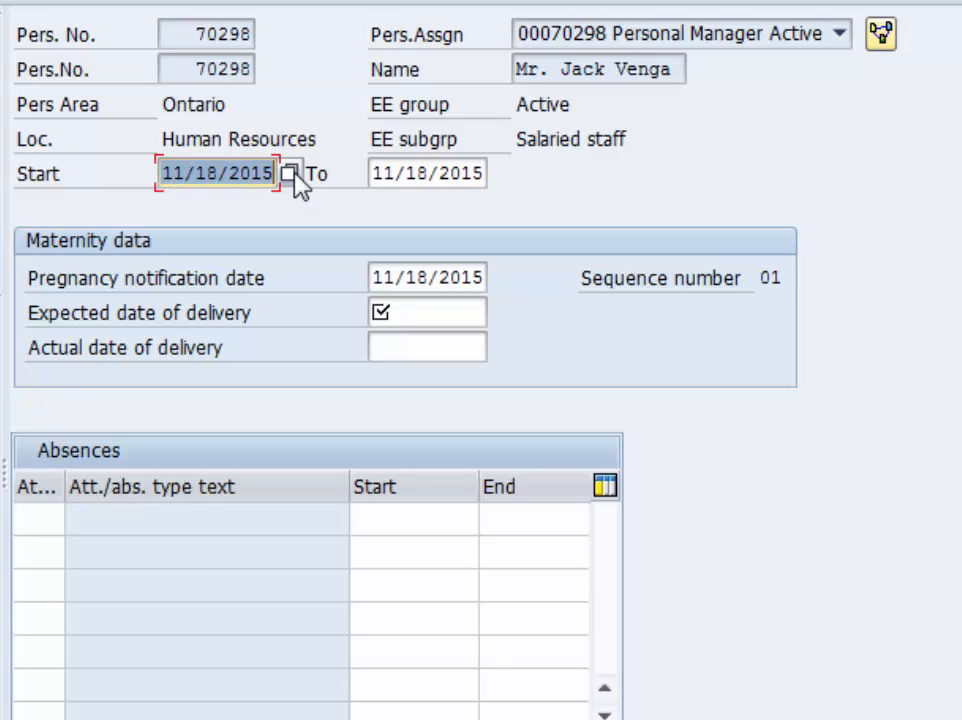
key("BackSpace")
type("0")
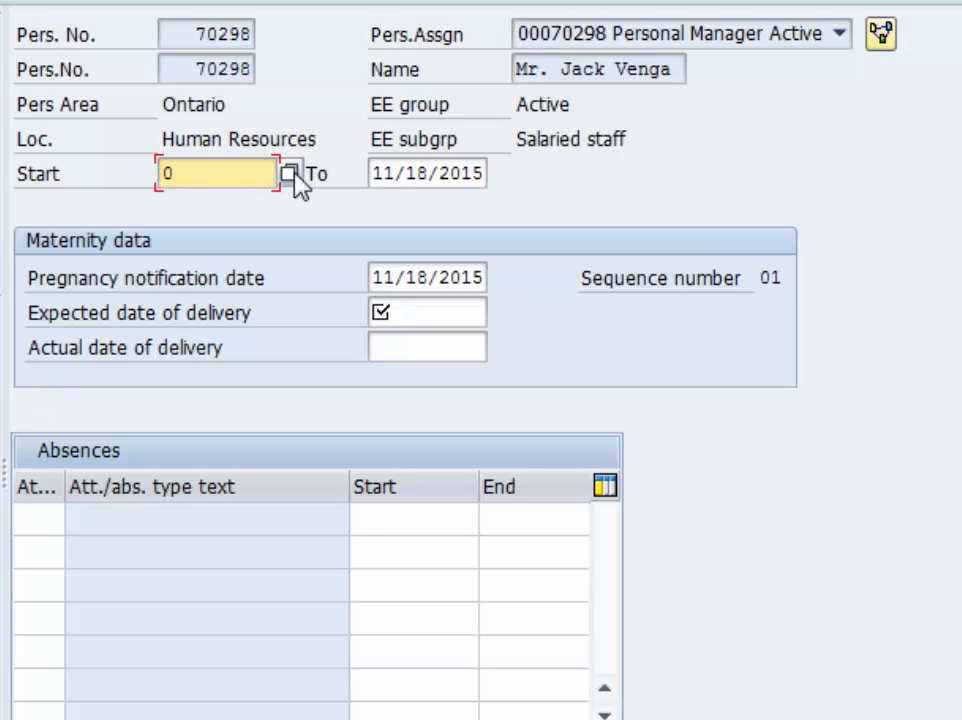
type("2/15/2016")
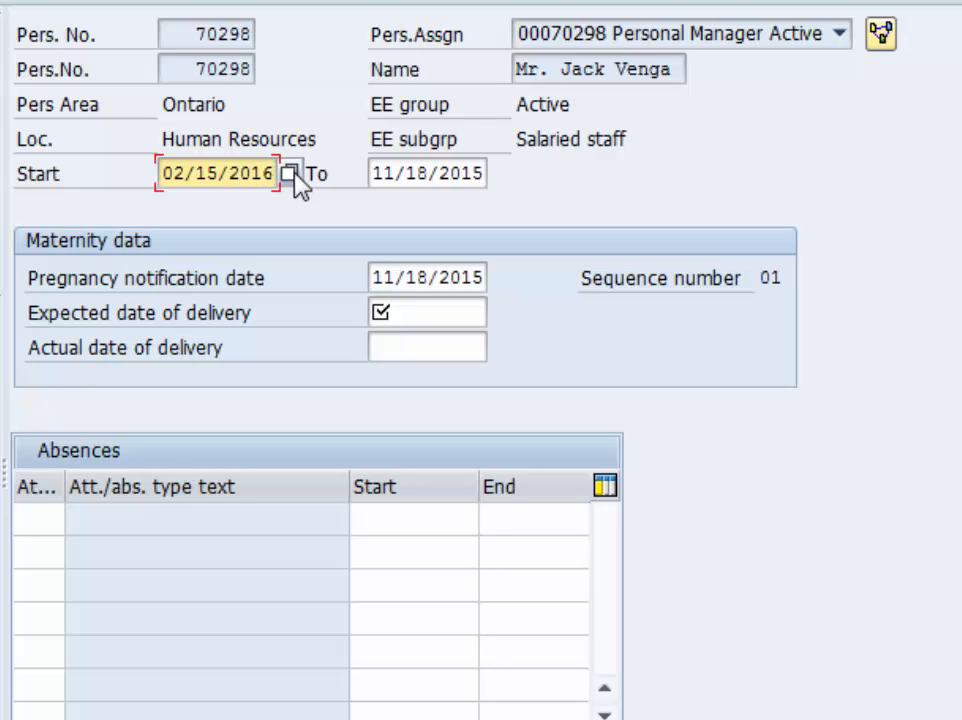
left_click(380, 174)
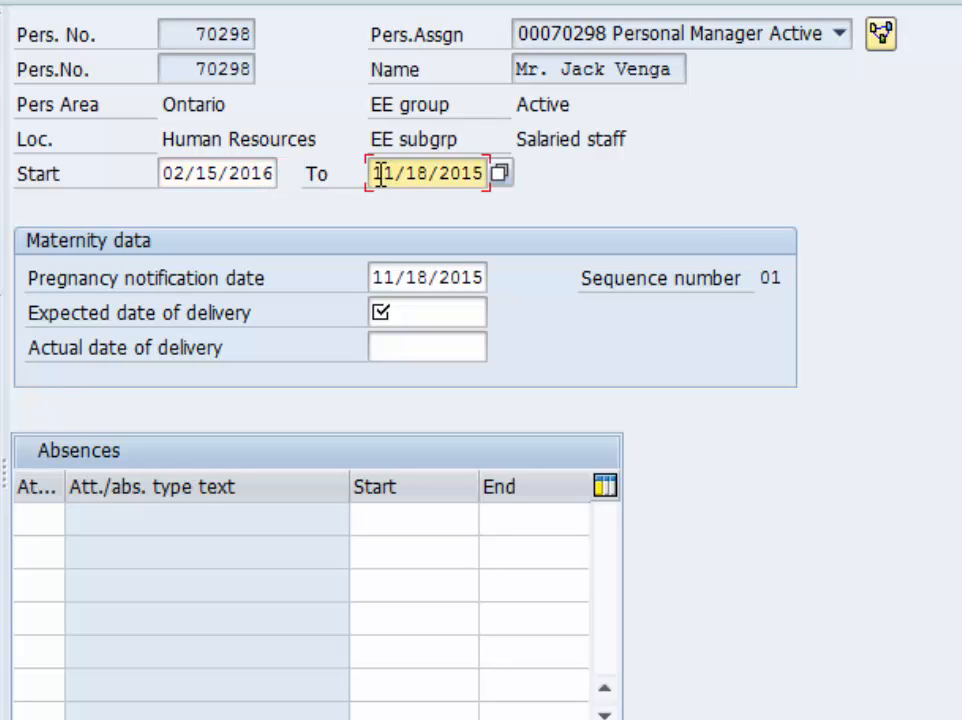
left_click_drag(380, 174, 522, 184)
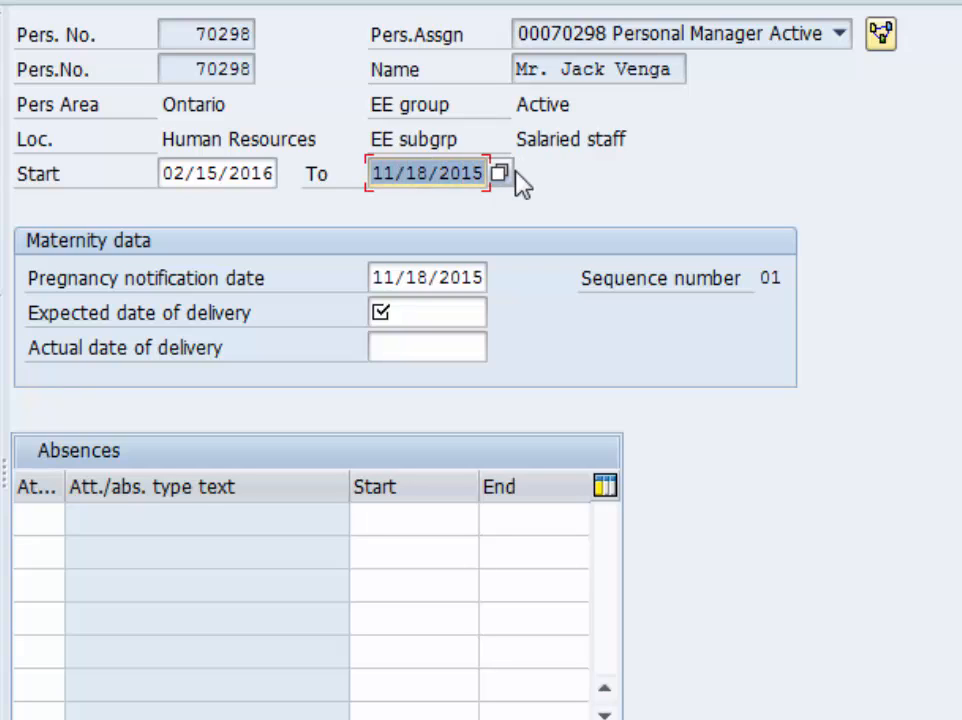
type("06/01")
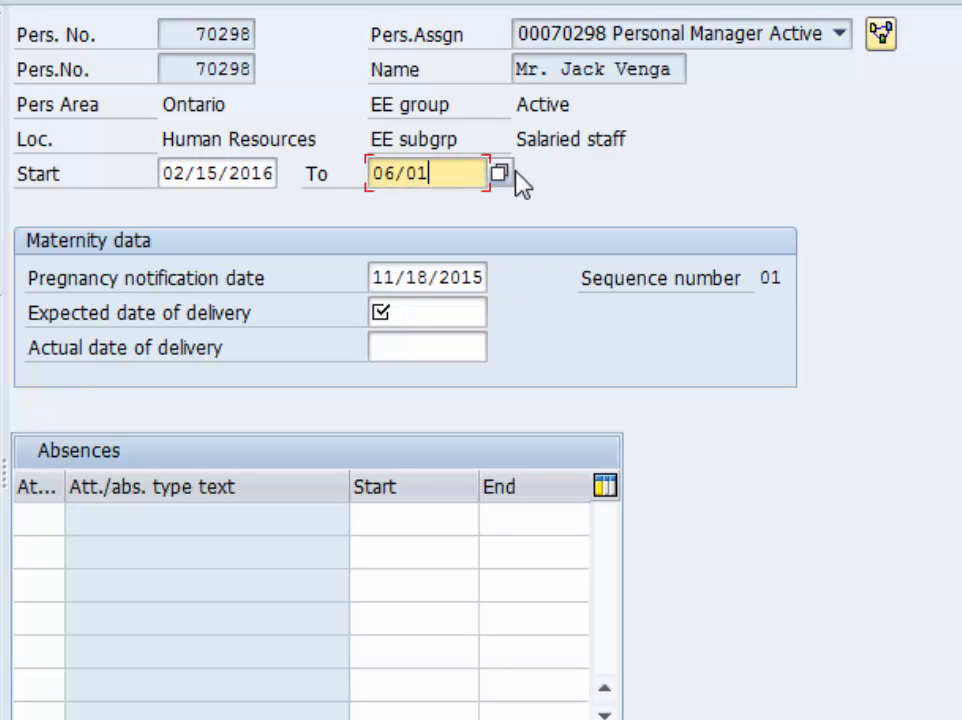
type("/2016")
key("Return")
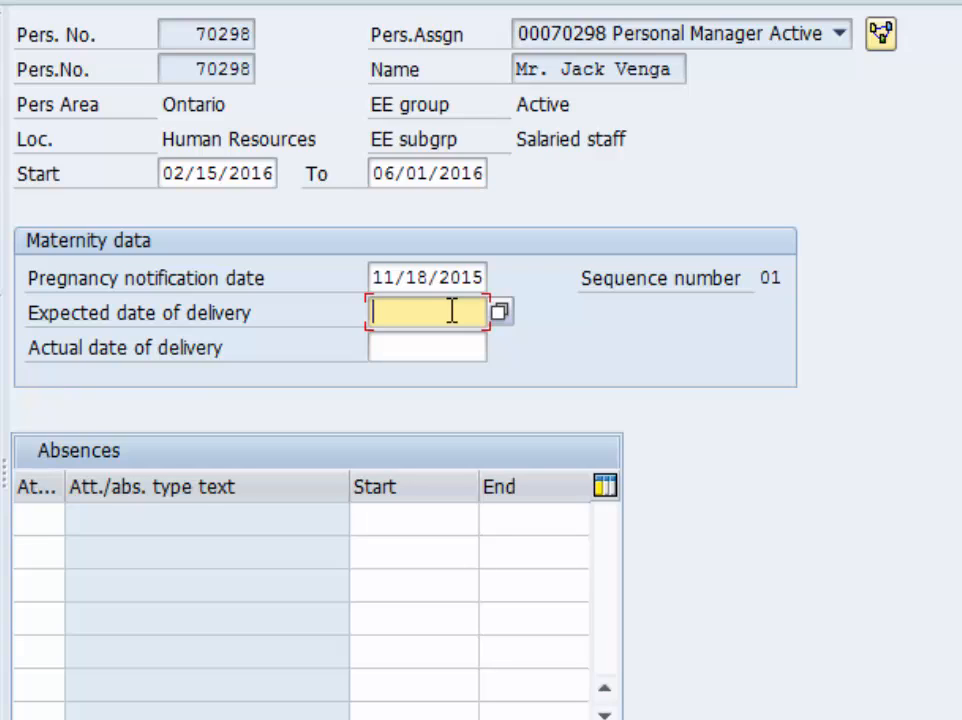
Step: Enter 02/10/2016 as the expected date of delivery, leave the actual date empty and save the leave record
type("02/10/2016")
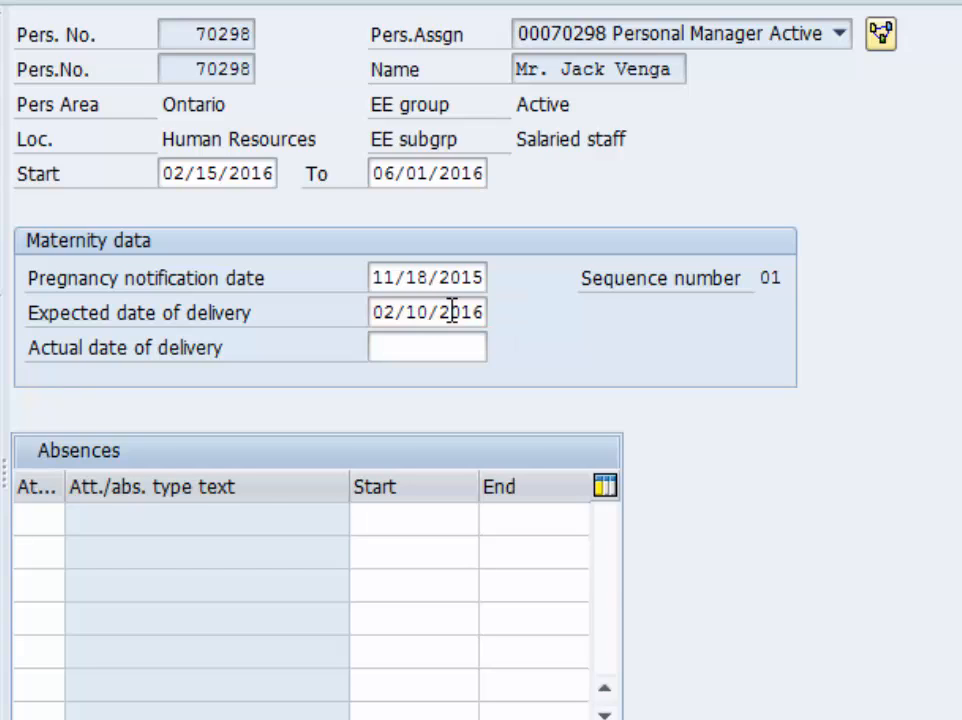
key("Return")
left_click(441, 348)
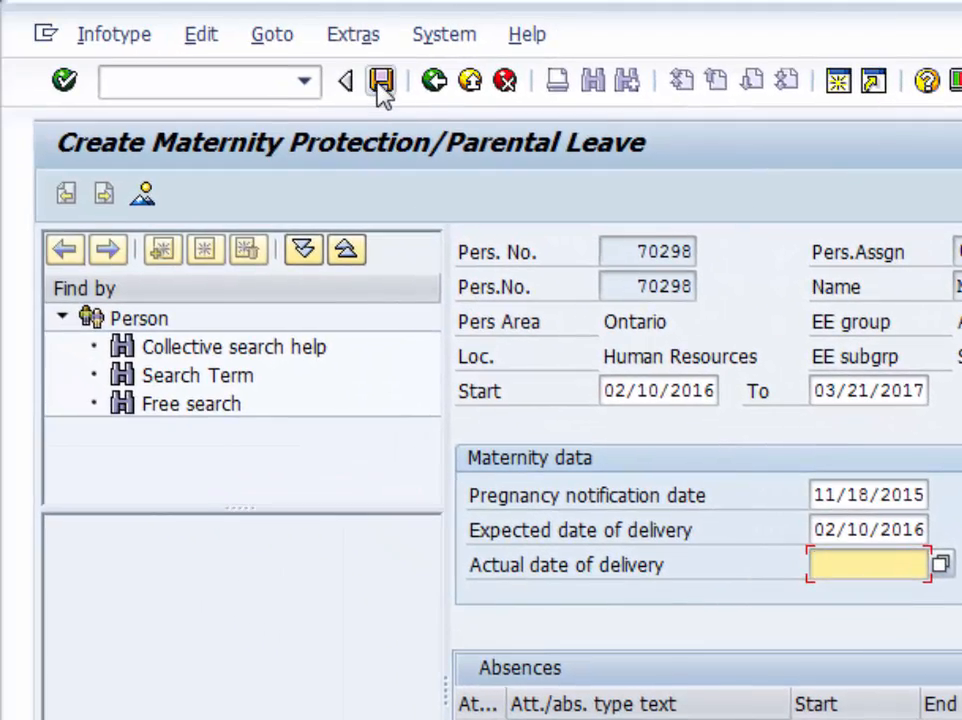
left_click(380, 84)
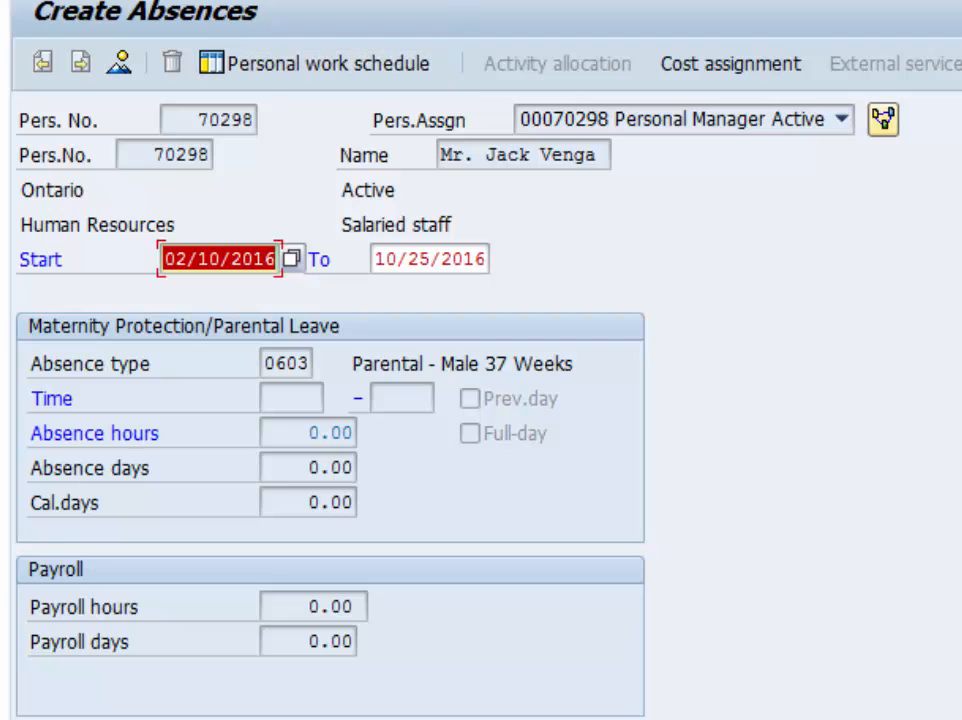
Step: Exit both Create Absences screens without saving and view the overview of the employee's Maternity Protection/Parental Leave records
left_click(421, 1)
left_click(440, 518)
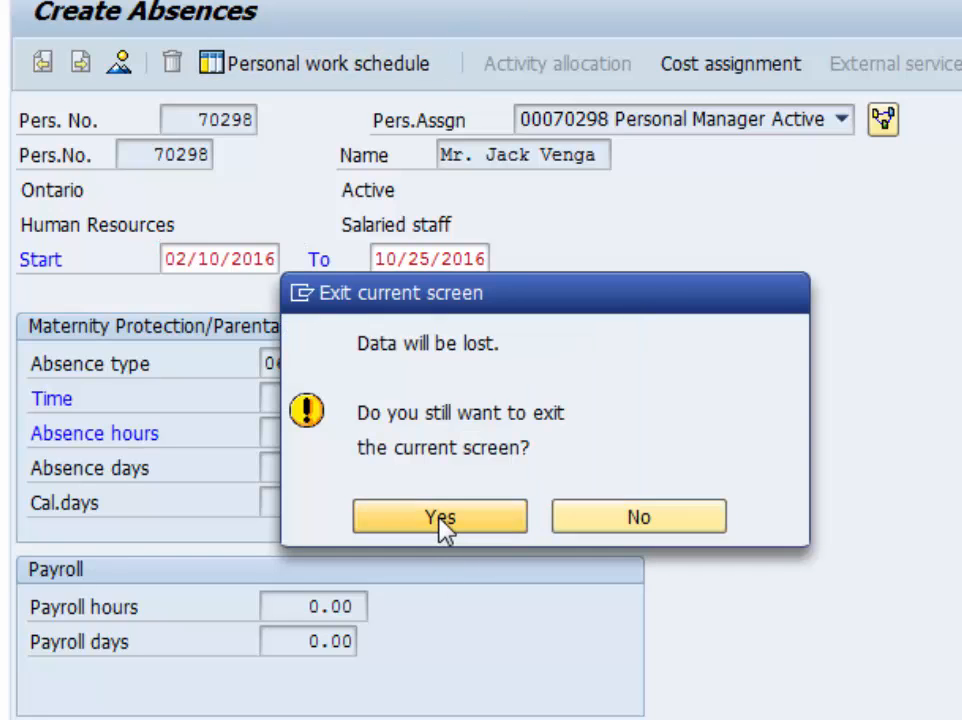
left_click(421, 1)
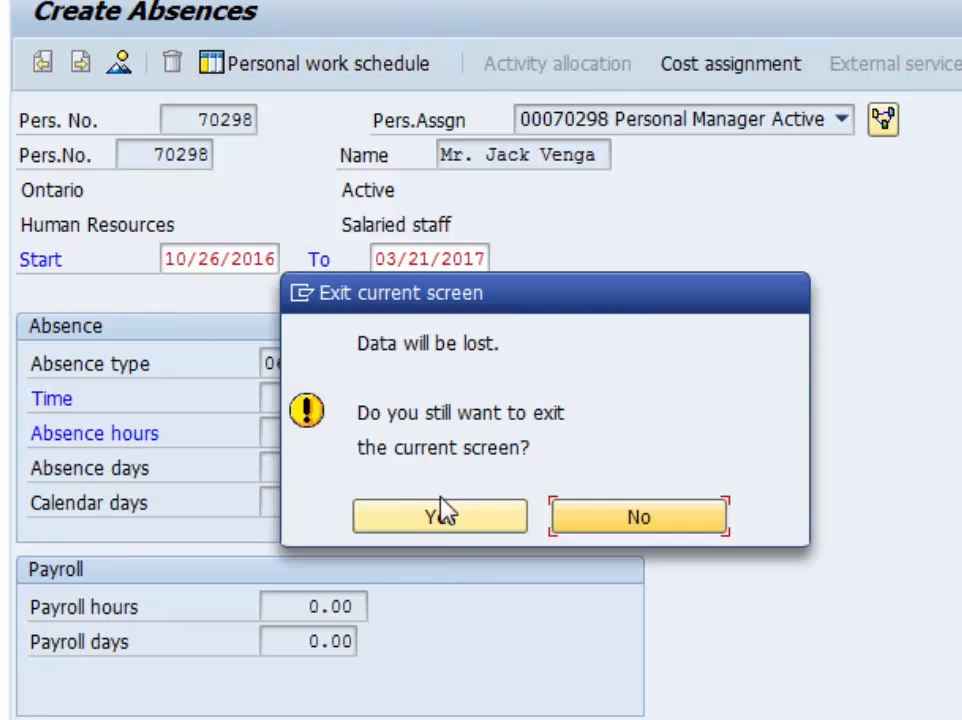
left_click(440, 515)
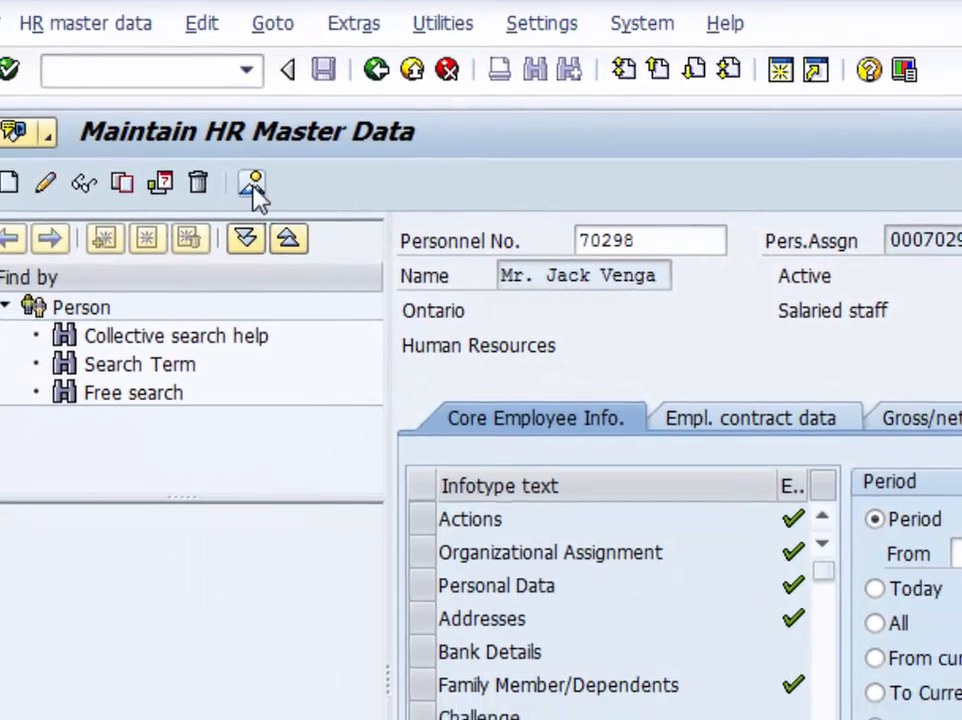
left_click(312, 212)
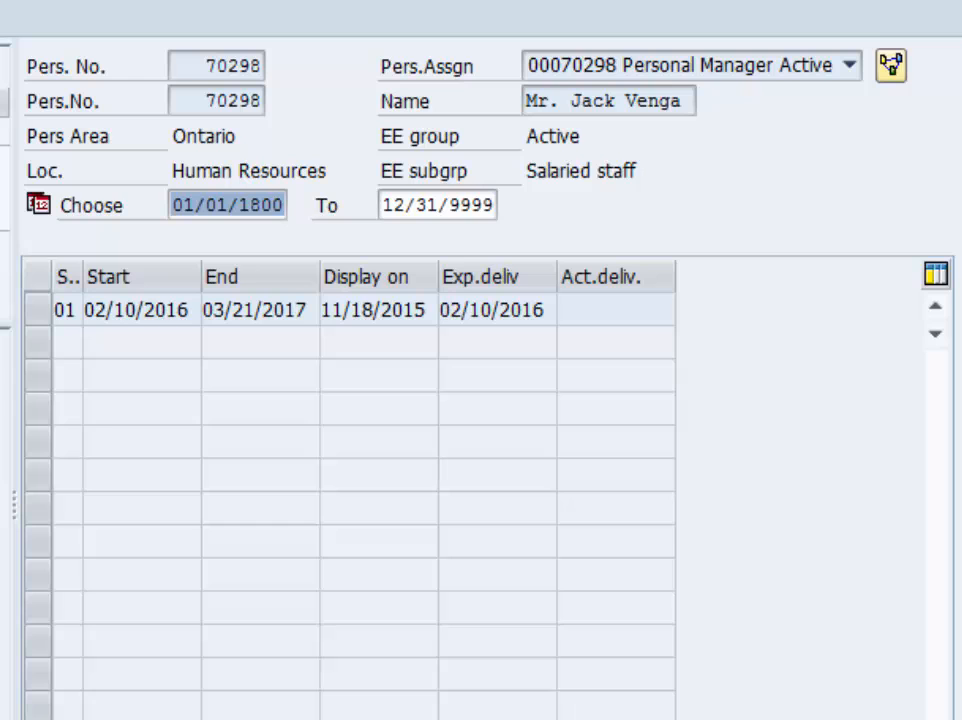
key("F3")
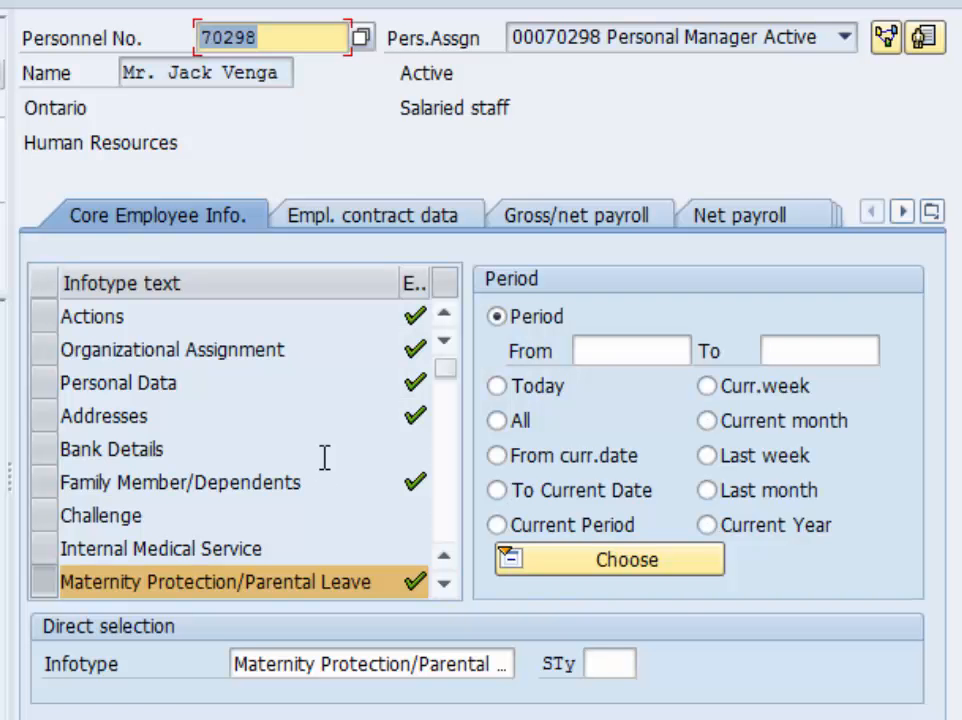
Step: Start a new Contract Elements record from the employee's employment contract data
left_click(385, 222)
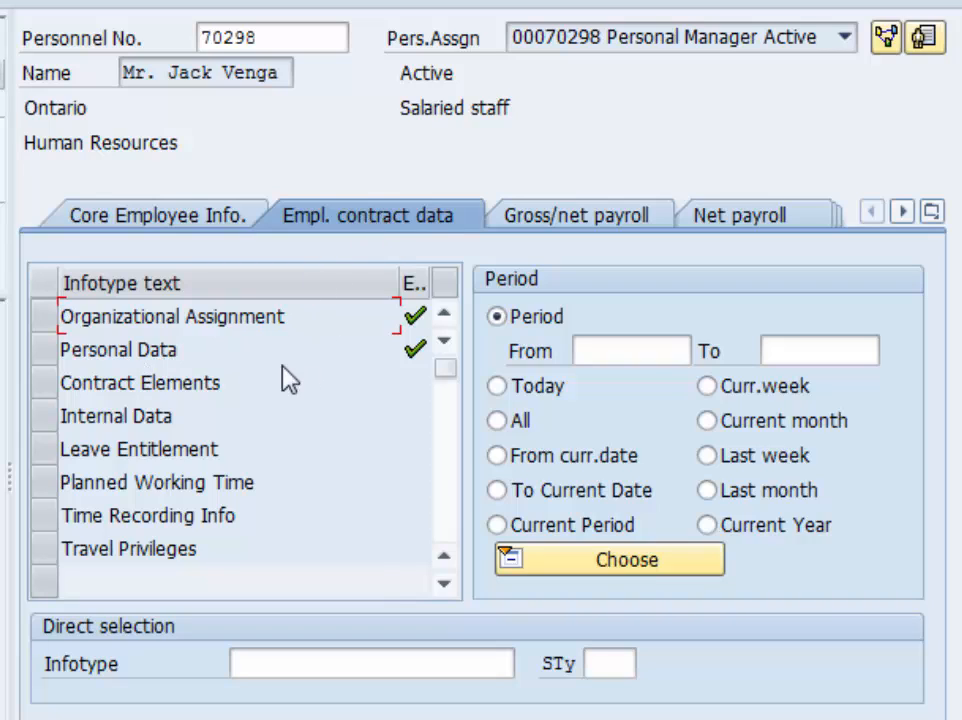
left_click(38, 386)
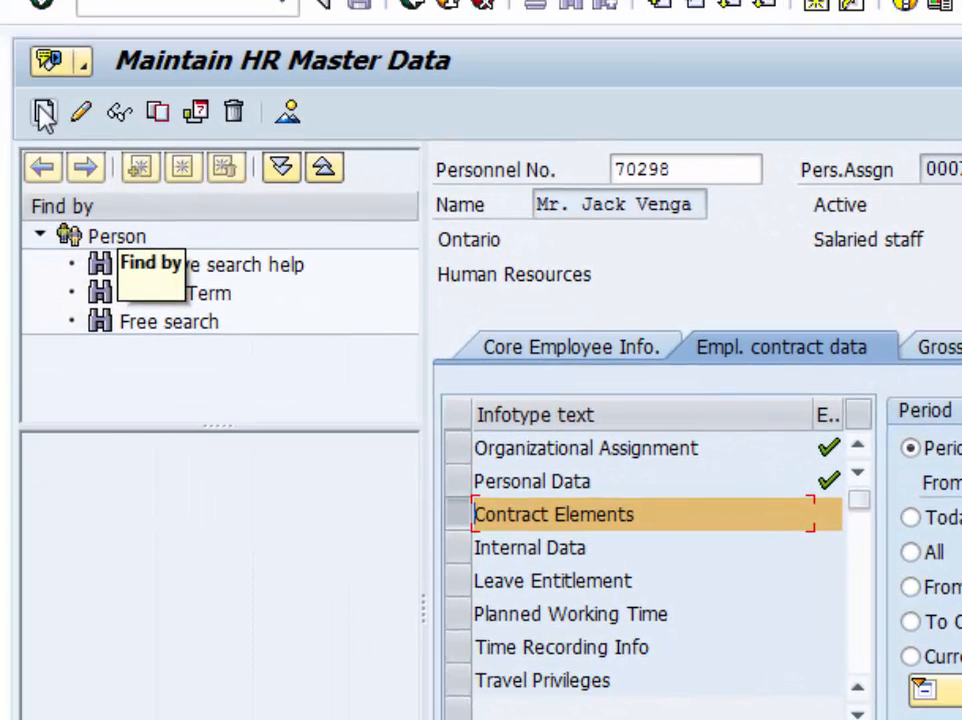
left_click(44, 112)
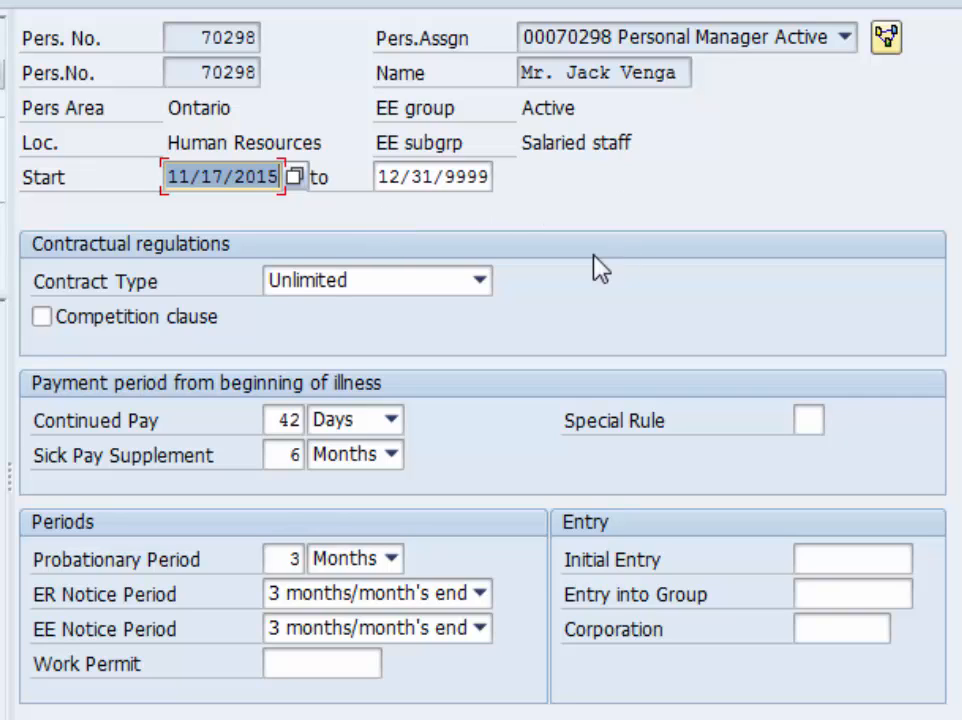
Step: Set the contract type to Limited contract and enable the competition clause
left_click(480, 282)
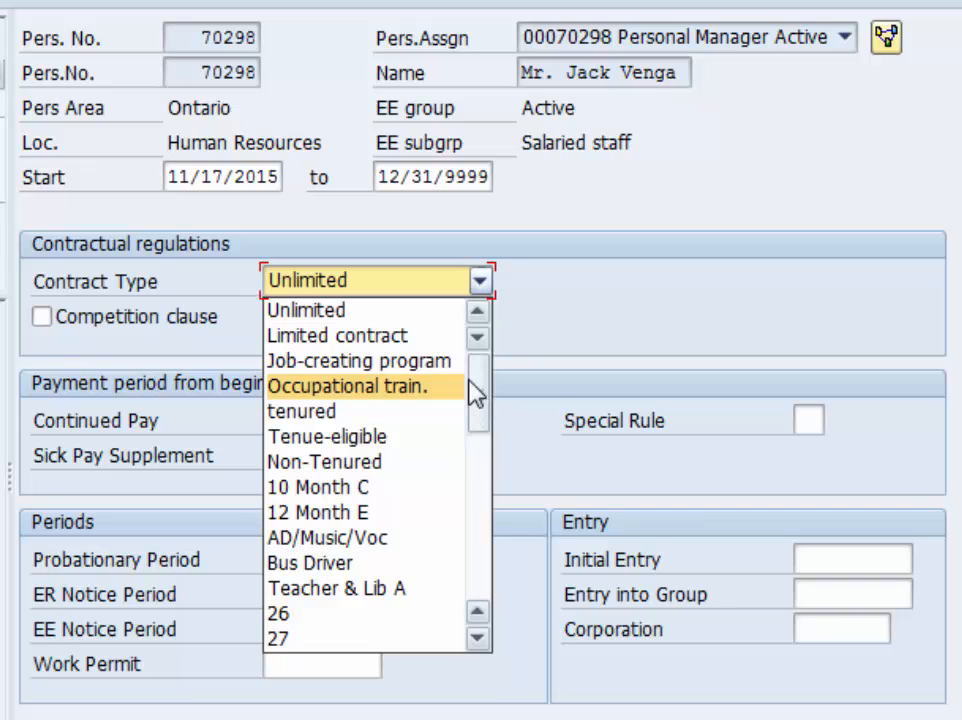
left_click_drag(478, 393, 490, 357)
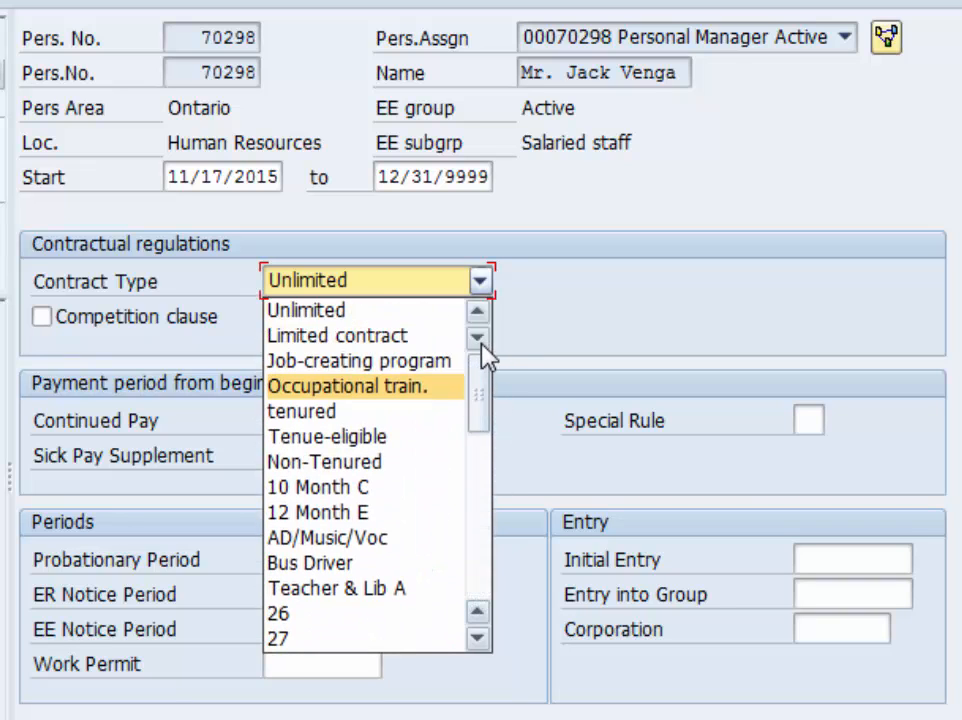
left_click(387, 318)
left_click(480, 283)
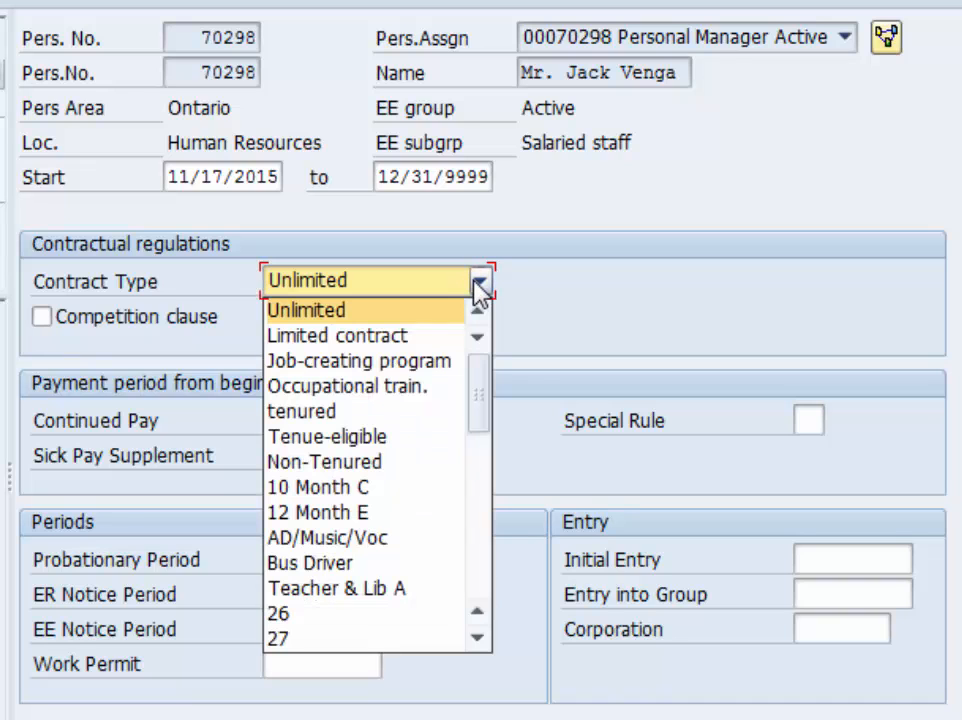
left_click(447, 338)
left_click(483, 293)
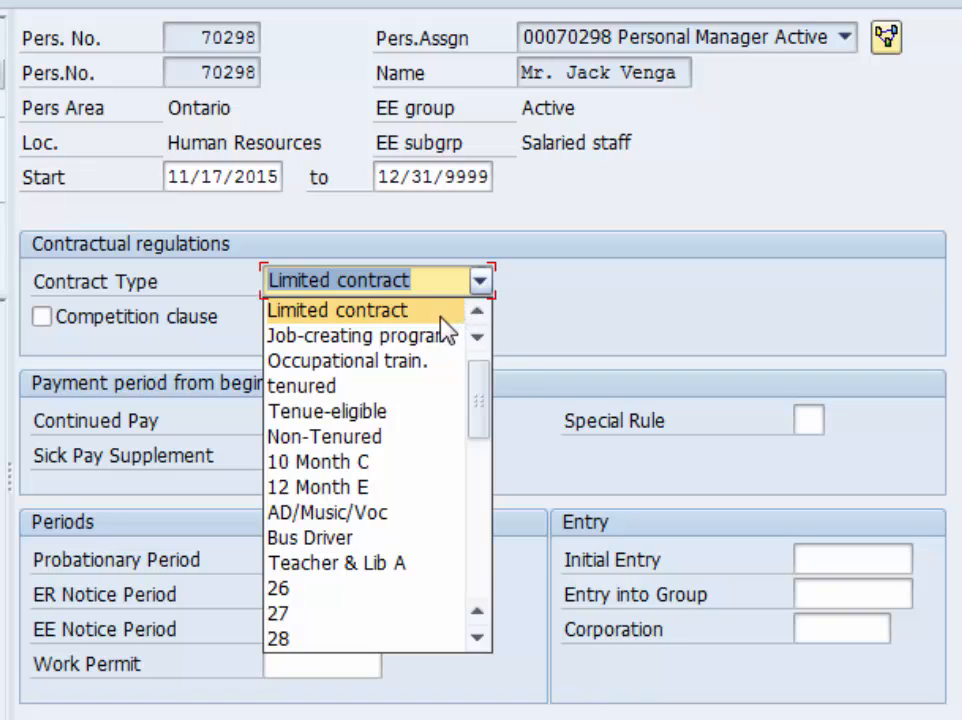
left_click(440, 316)
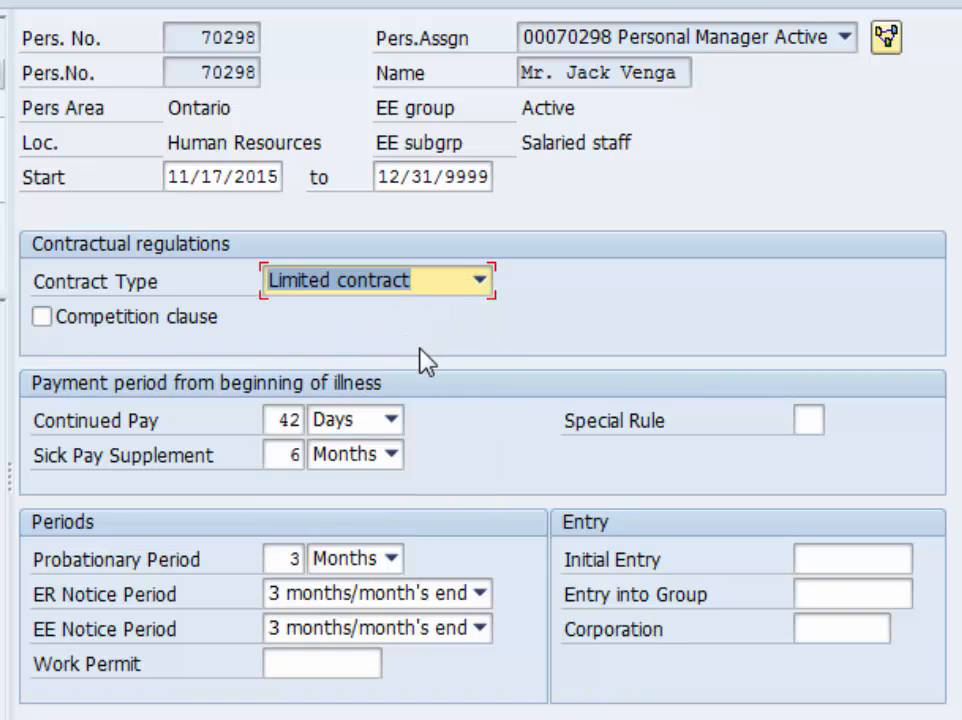
left_click(41, 317)
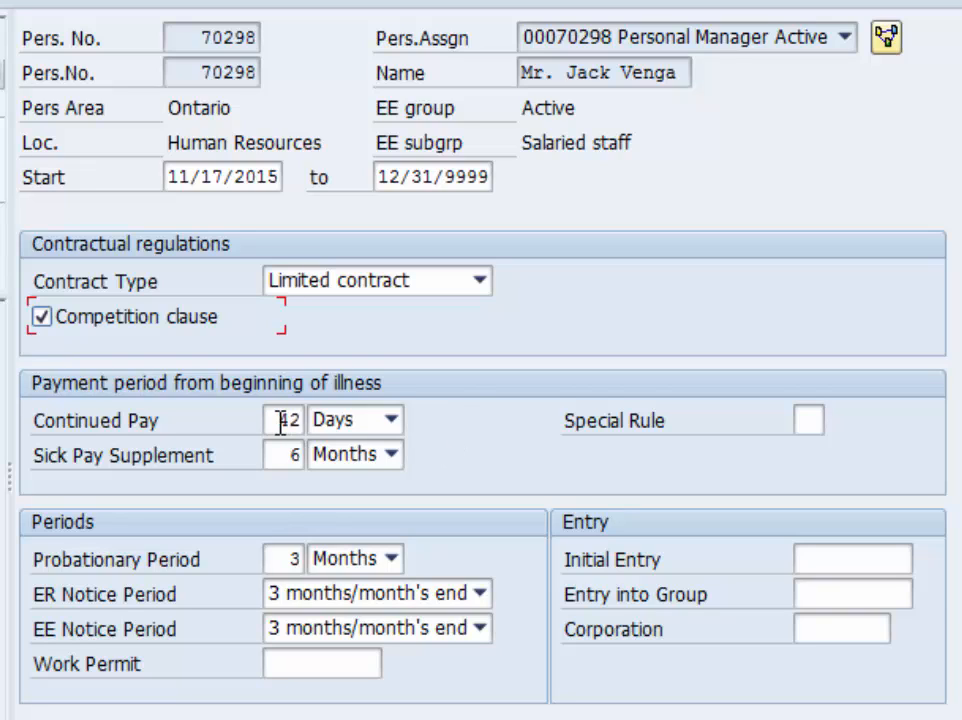
left_click(395, 426)
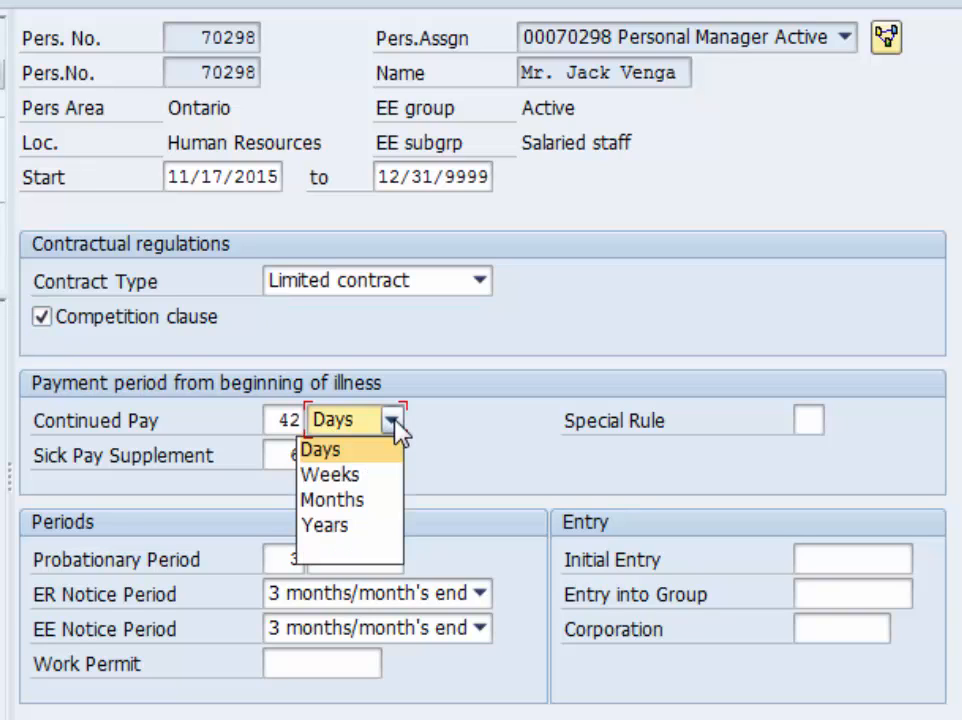
left_click(396, 427)
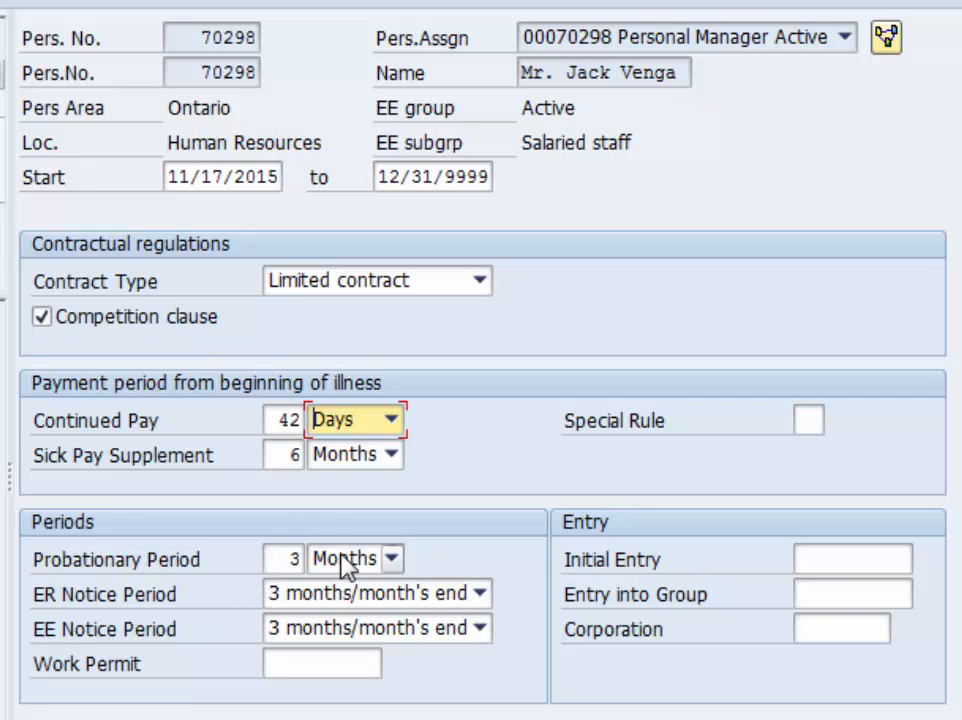
Step: Check the unit options for the probationary period and the date calendar for the work permit, closing both without choosing a value
left_click(392, 559)
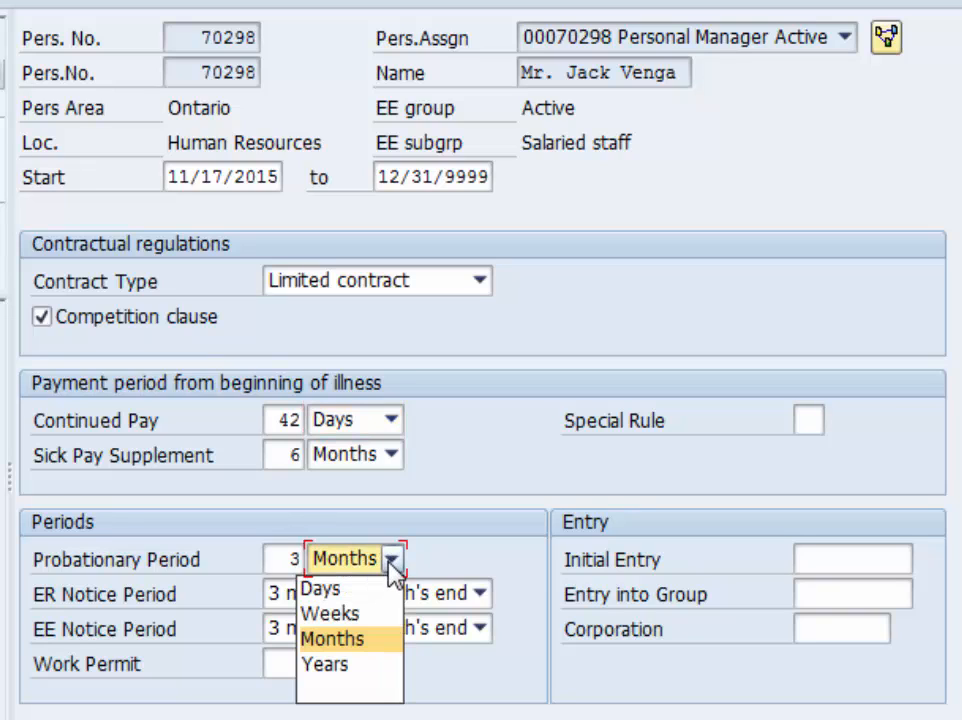
left_click(392, 562)
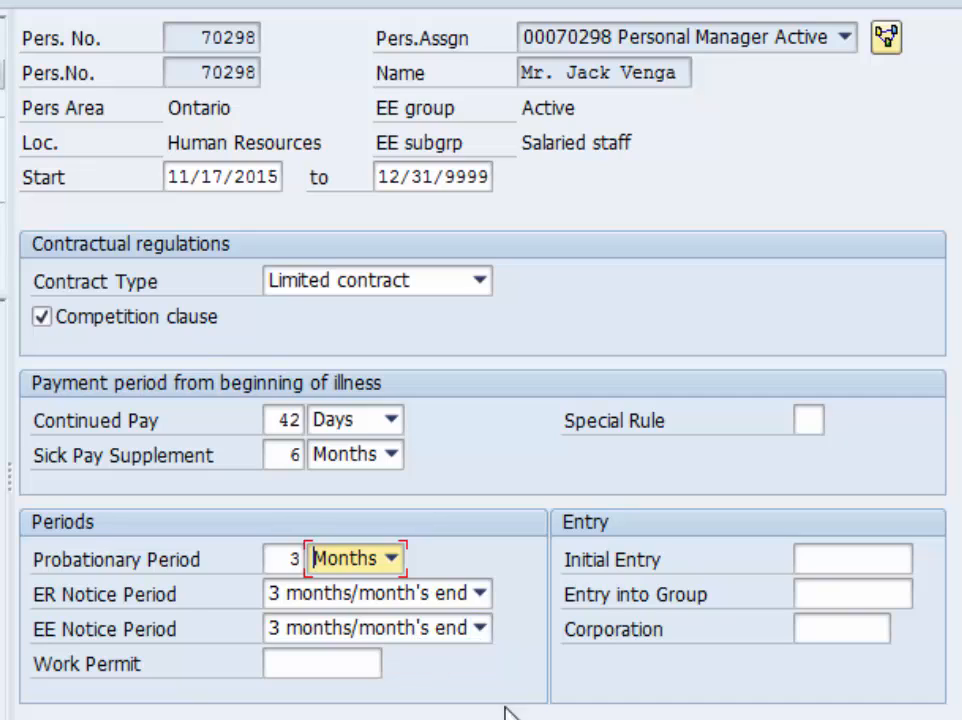
left_click(311, 659)
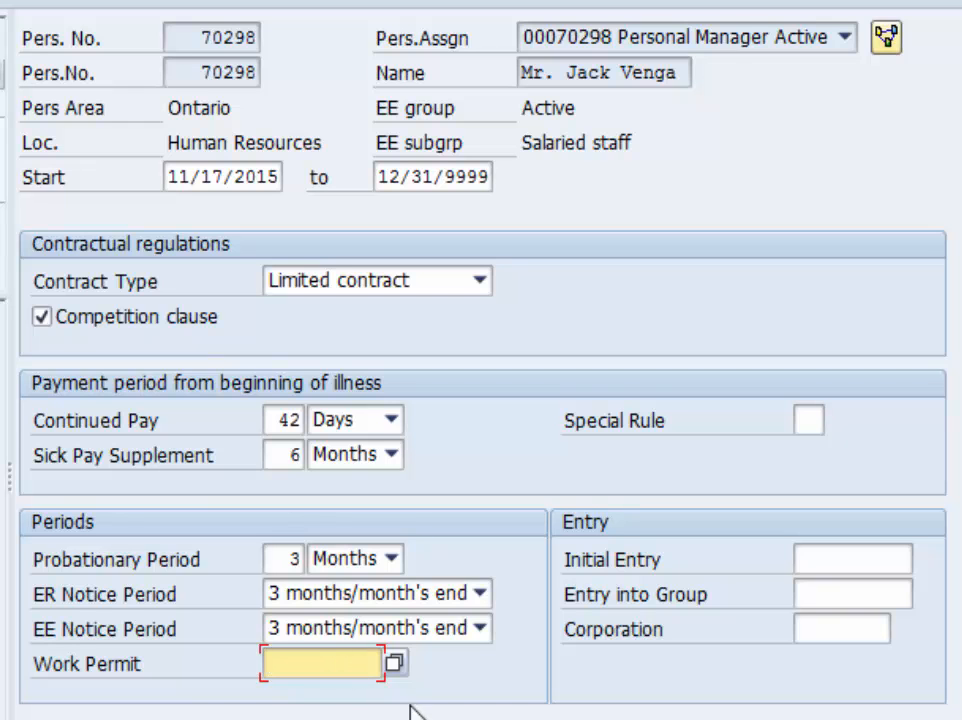
left_click(394, 665)
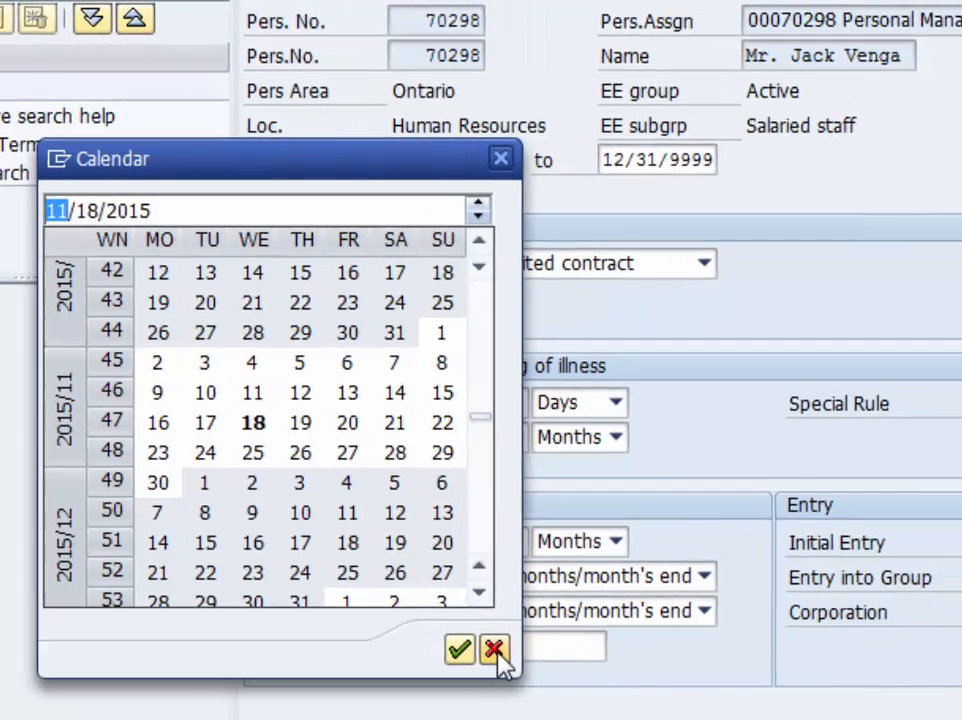
left_click(561, 645)
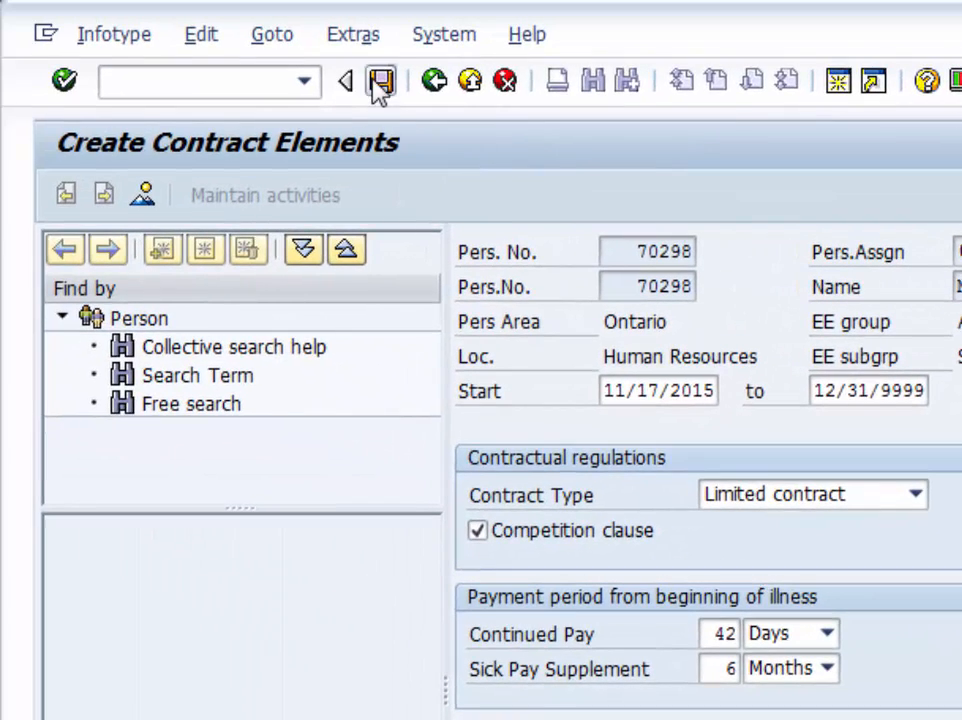
Step: Try to save the Contract Elements record and exit back to the employee's master data overview
left_click(363, 75)
left_click(437, 82)
left_click(478, 652)
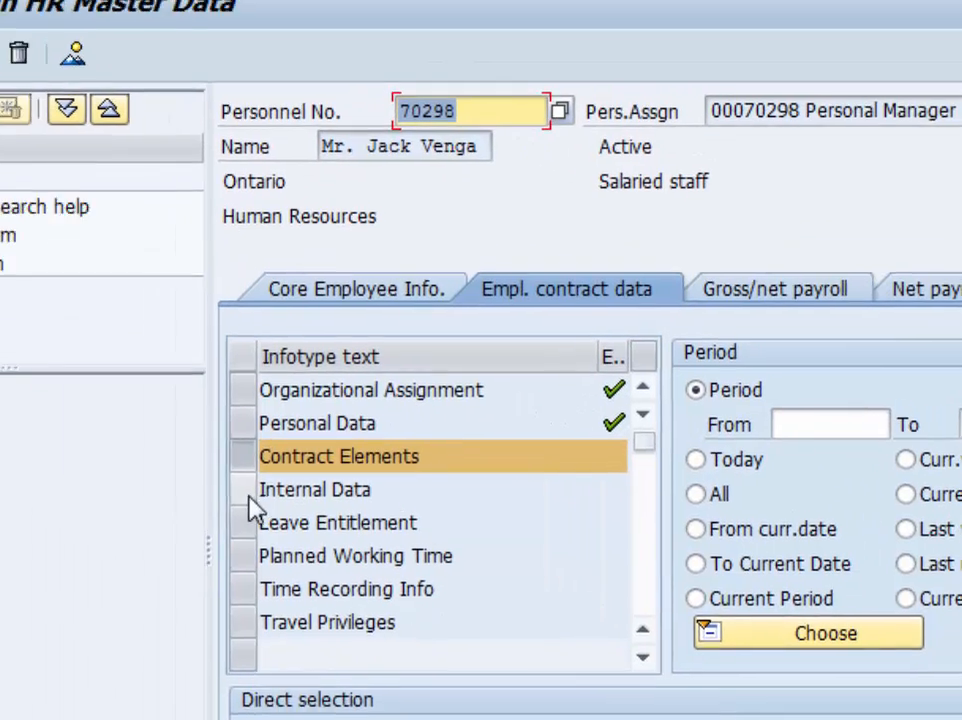
Step: Start a new Internal Data record for the employee and go through its employee identification and company car fields
left_click(452, 580)
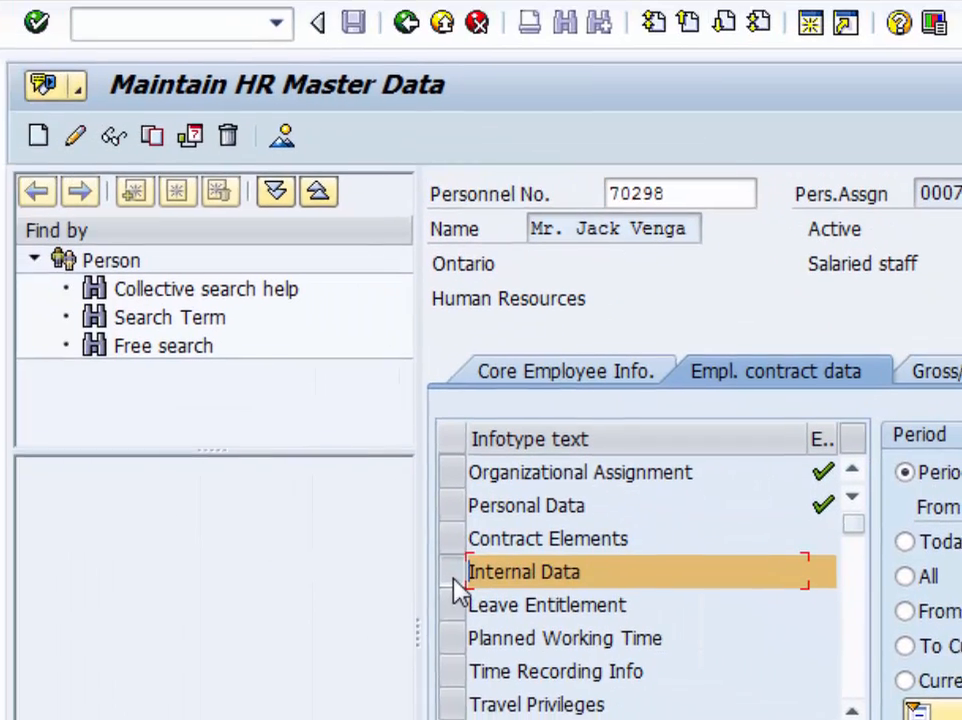
left_click(64, 147)
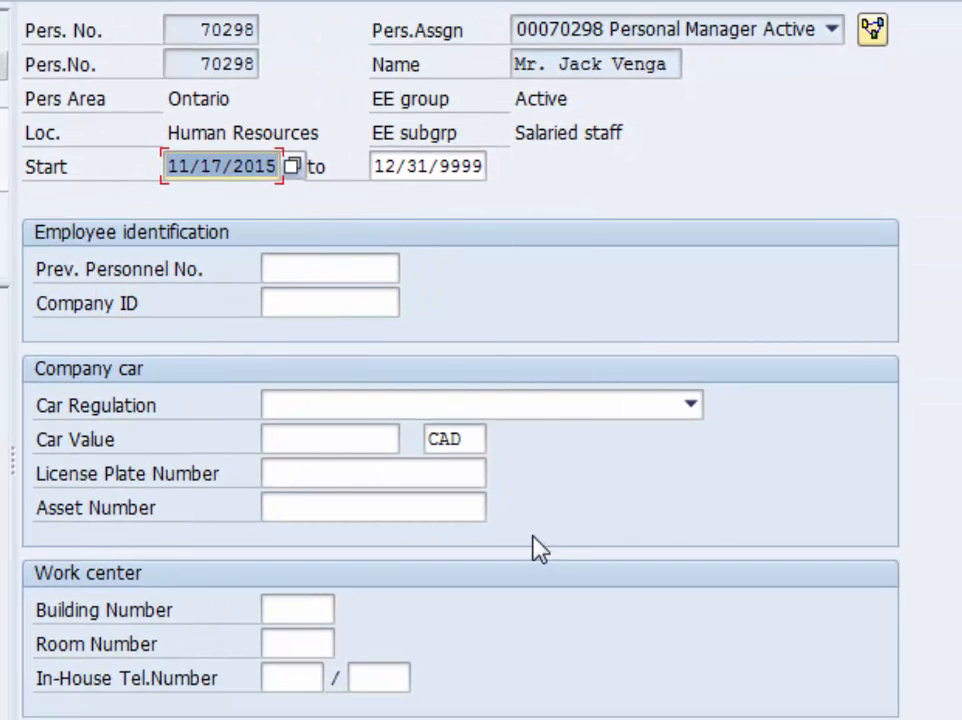
left_click(356, 272)
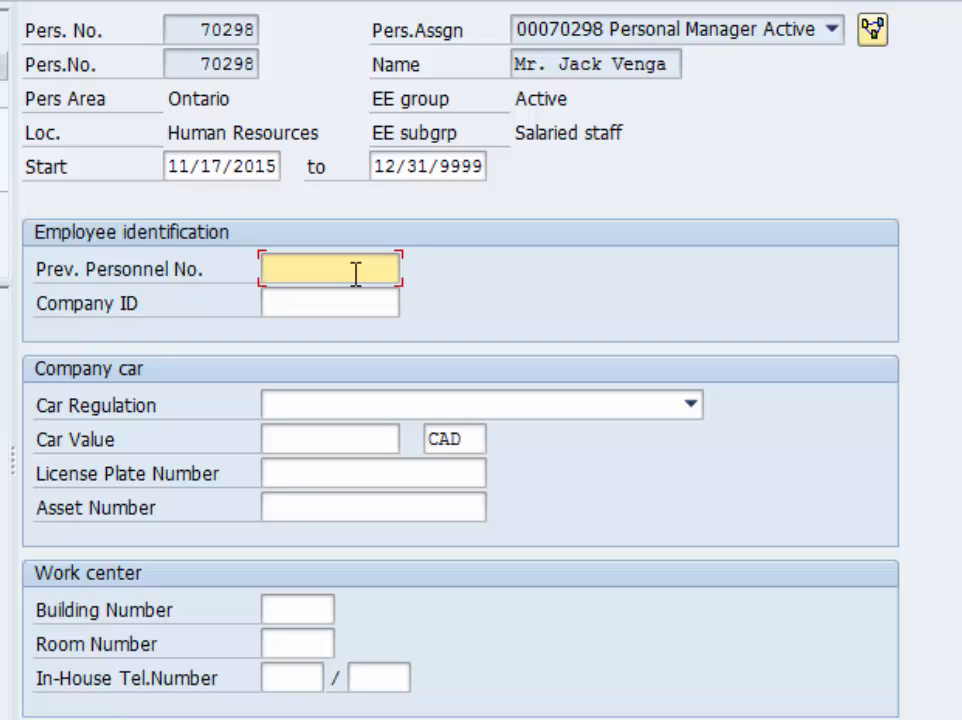
left_click(322, 412)
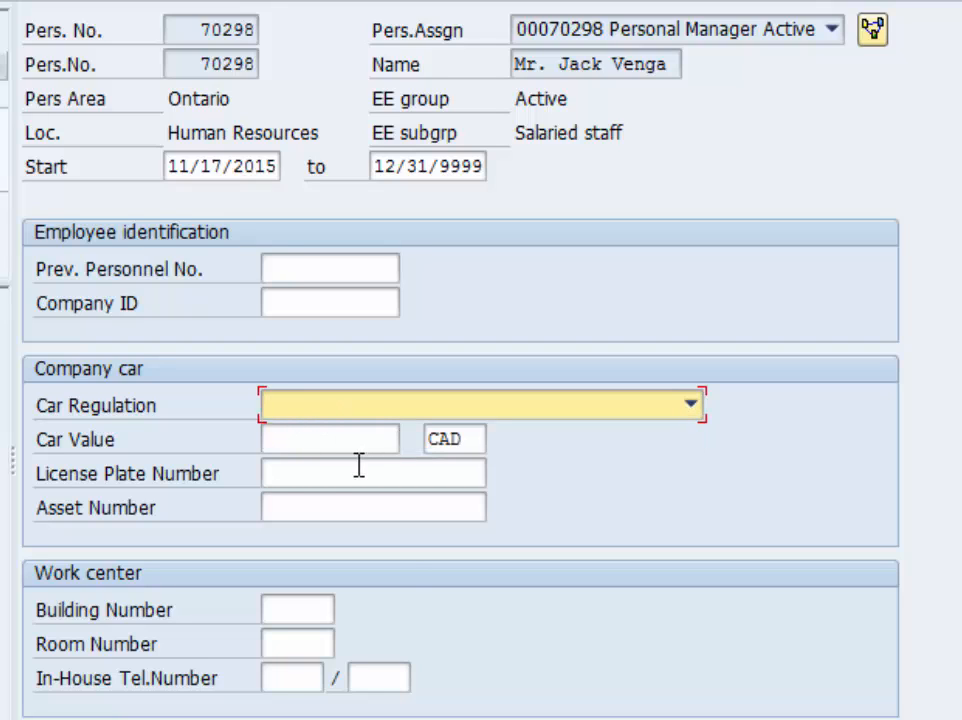
left_click(292, 511)
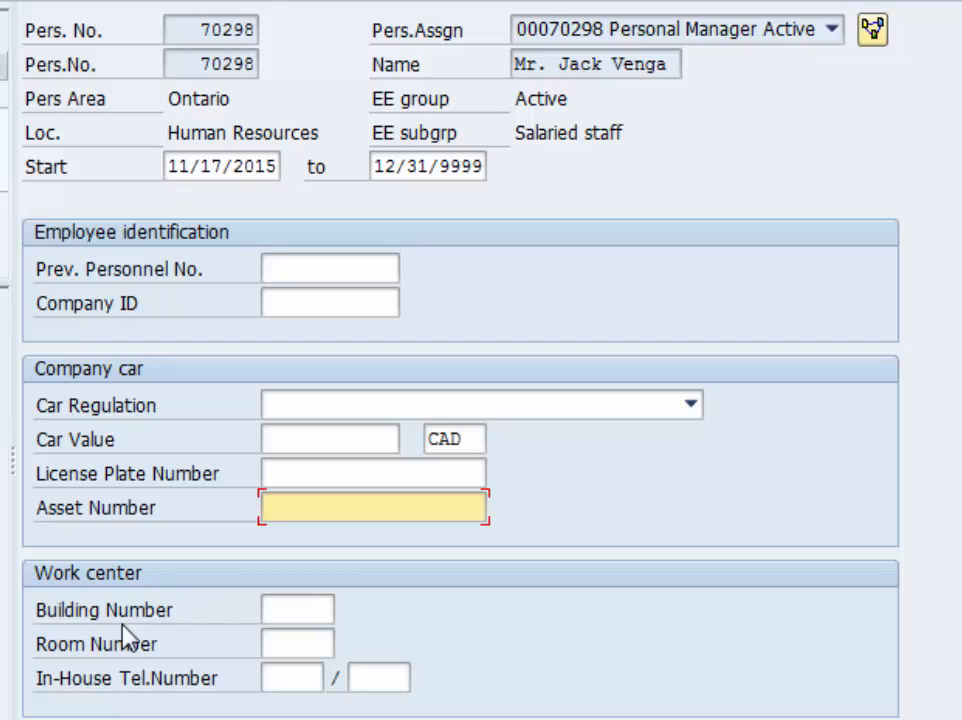
Step: Set the work center's building number to 402 and its room number to A116
left_click(294, 612)
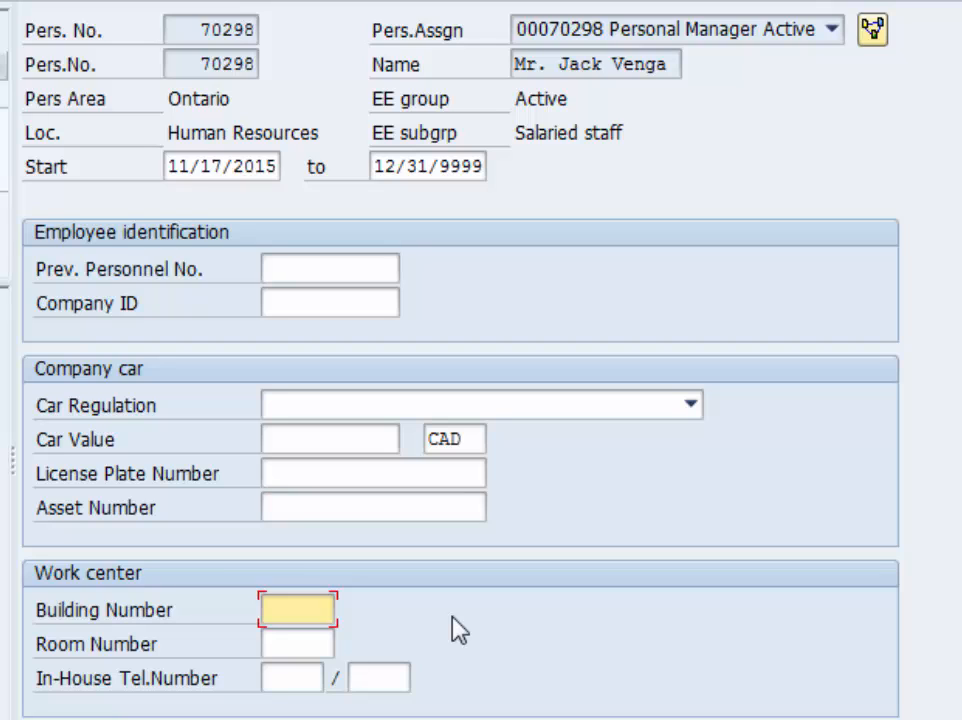
type("402")
key("Tab")
type("A116")
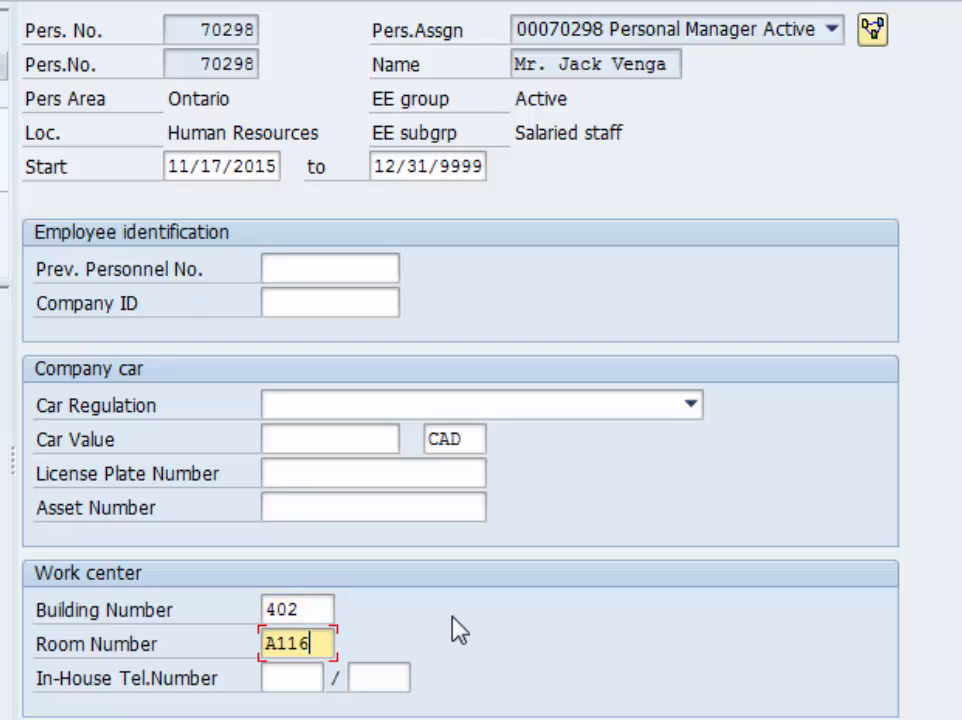
key("Tab")
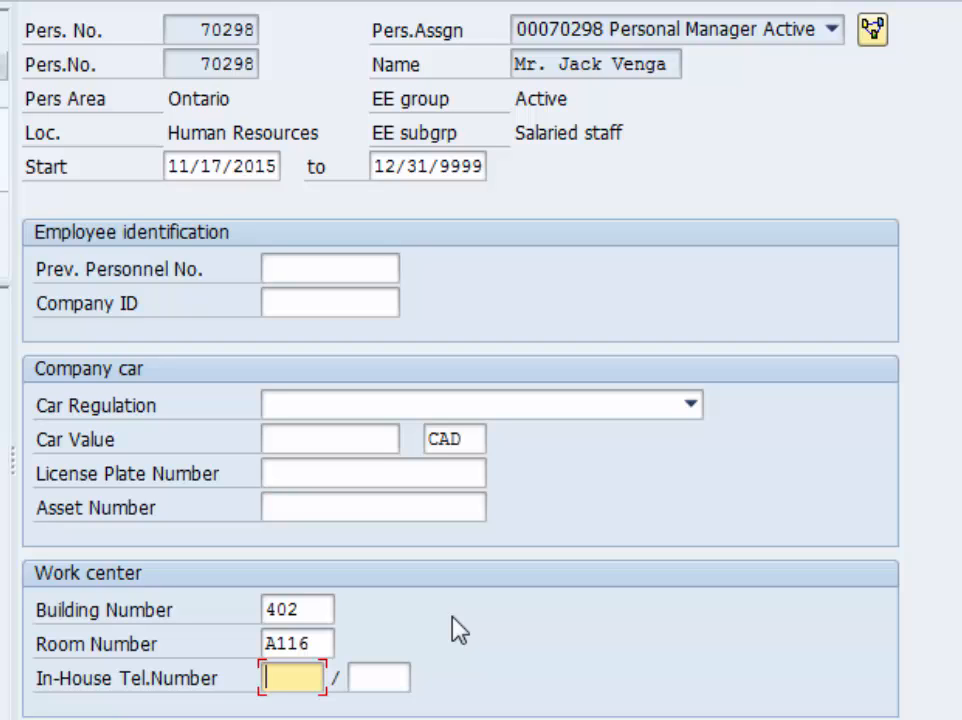
Step: Fill in both parts of the in-house telephone number and save the Internal Data record
type("6048")
key("Tab")
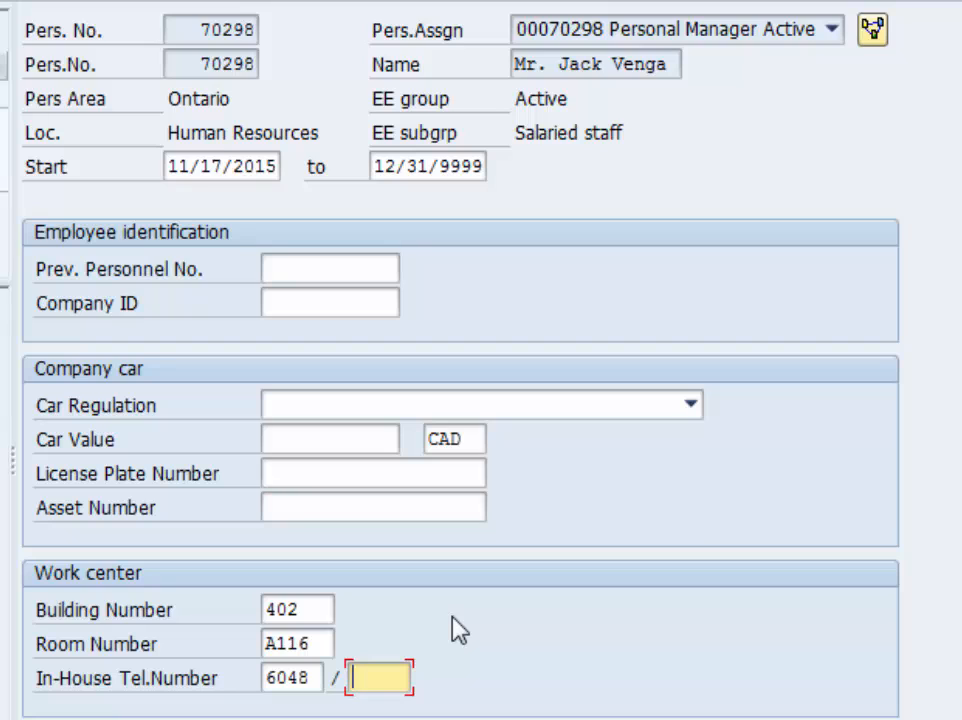
type("6049")
key("ctrl+s")
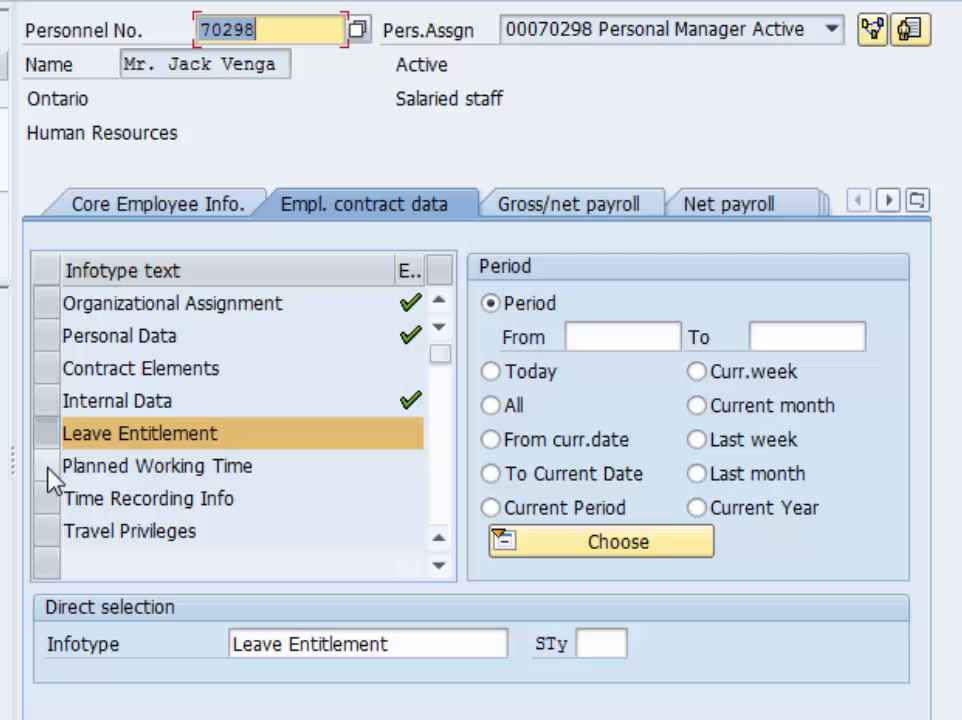
Step: Start a new Planned Working Time record and review the available work schedule rules, keeping NORM
left_click(48, 472)
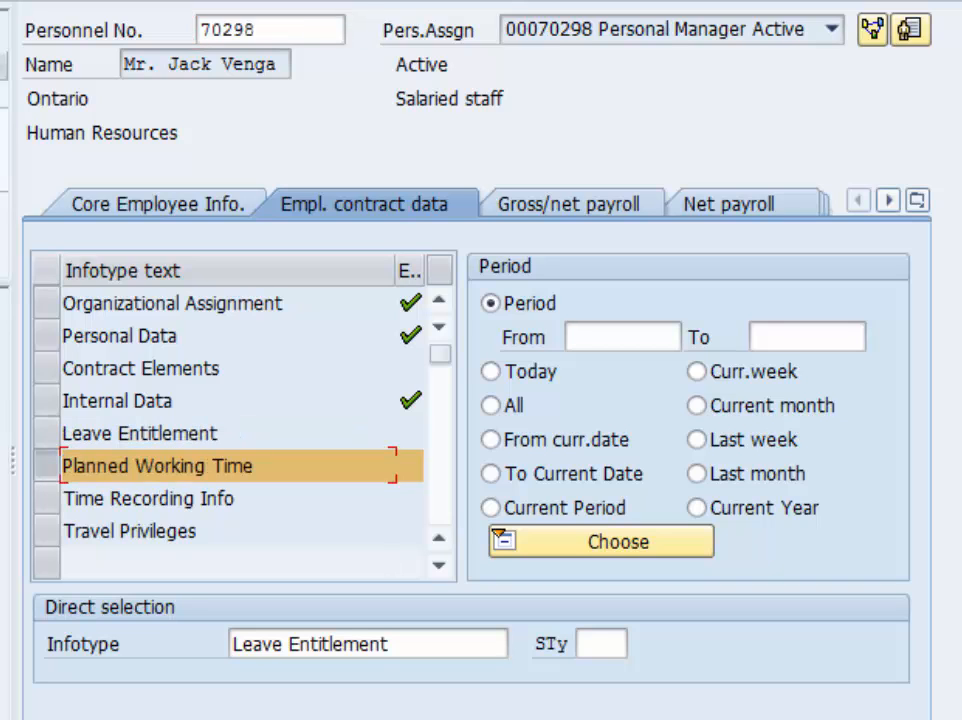
key("F5")
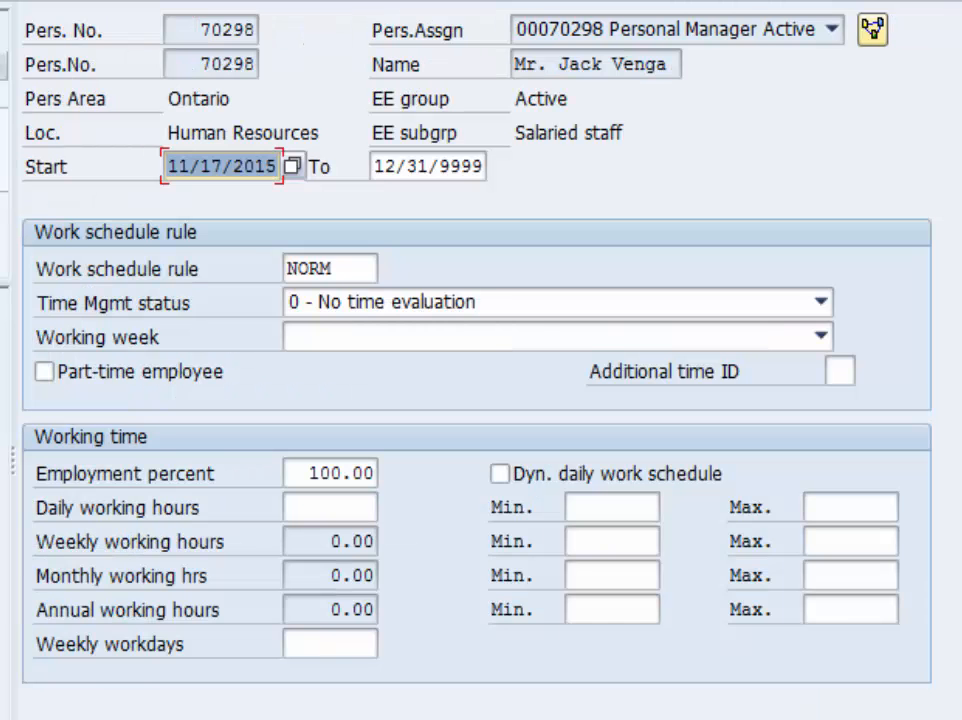
left_click(337, 265)
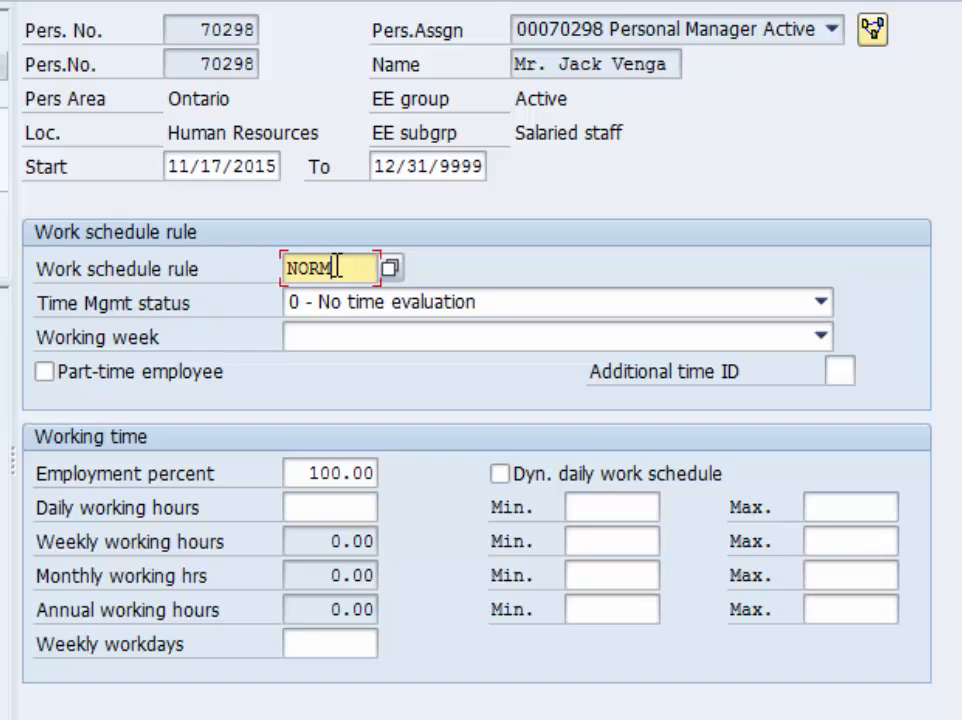
left_click(392, 270)
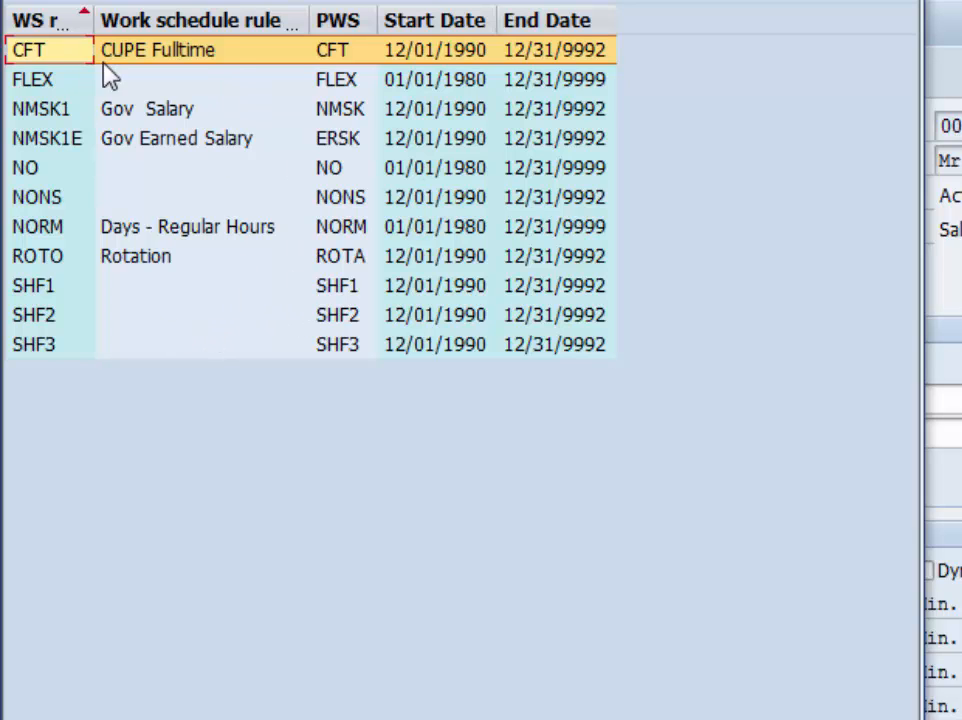
key("Escape")
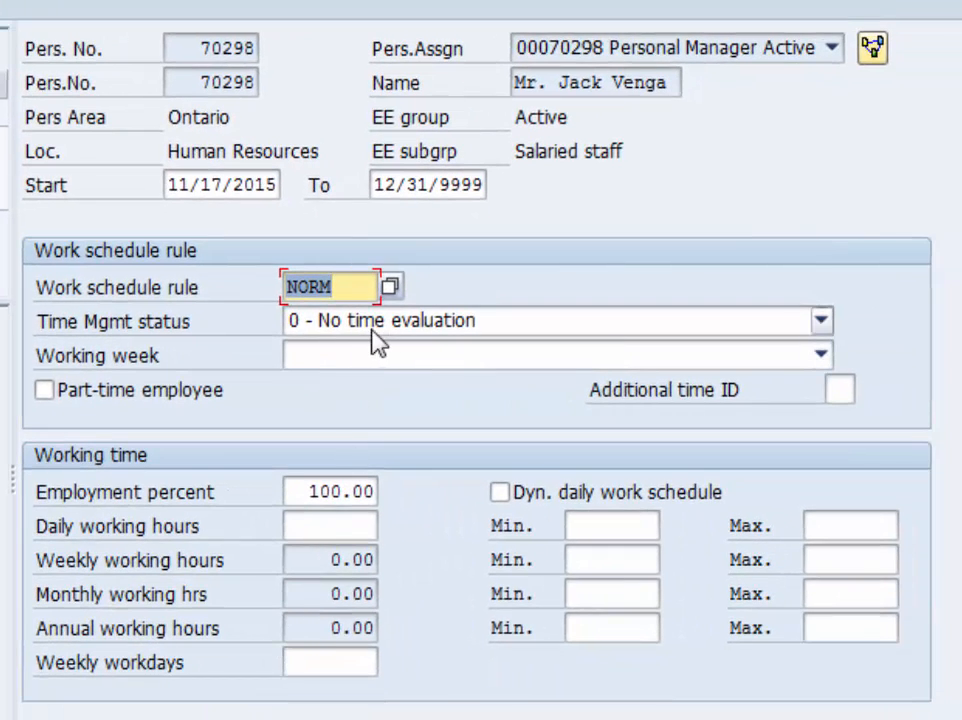
Step: Keep time management status 0 - No time evaluation, set the working week to Friday 12:00 to Friday 12:00 and mark the employee as part-time
left_click(492, 328)
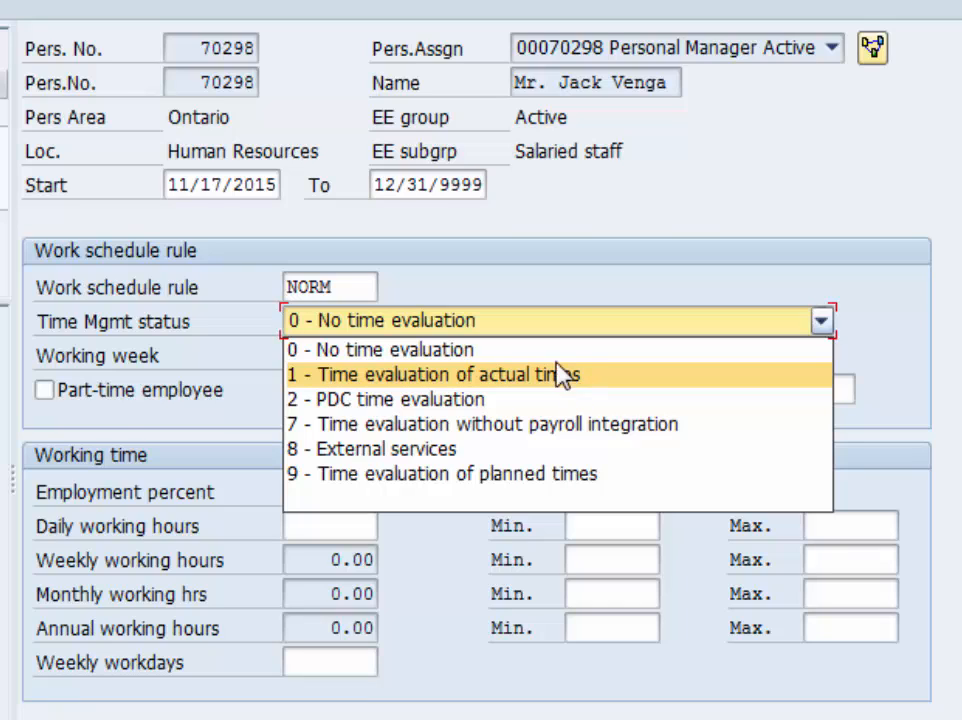
left_click(524, 356)
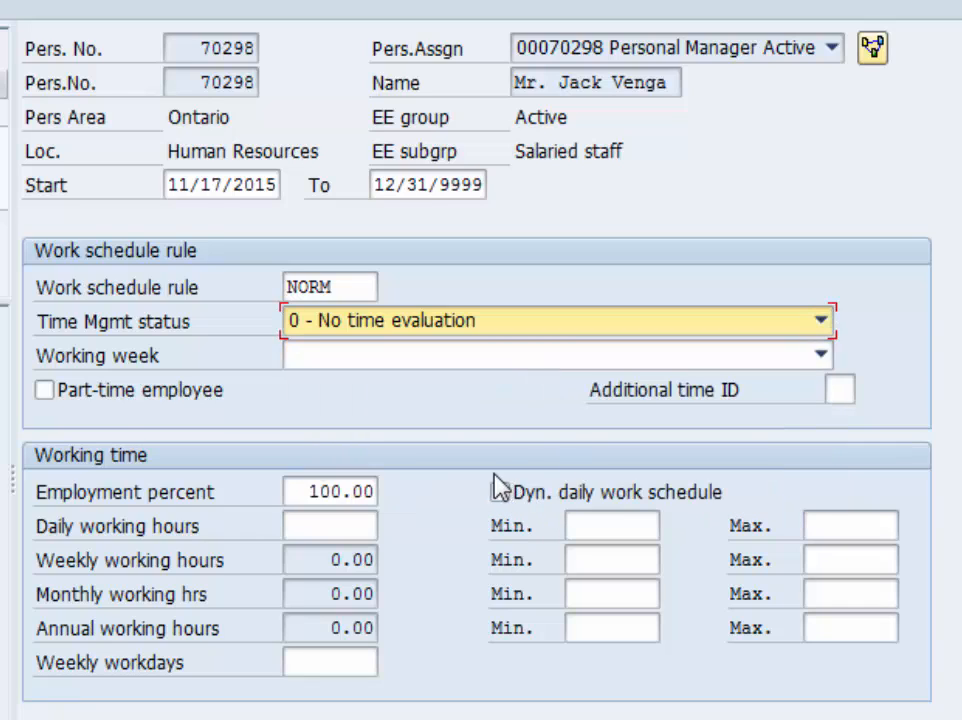
left_click(468, 359)
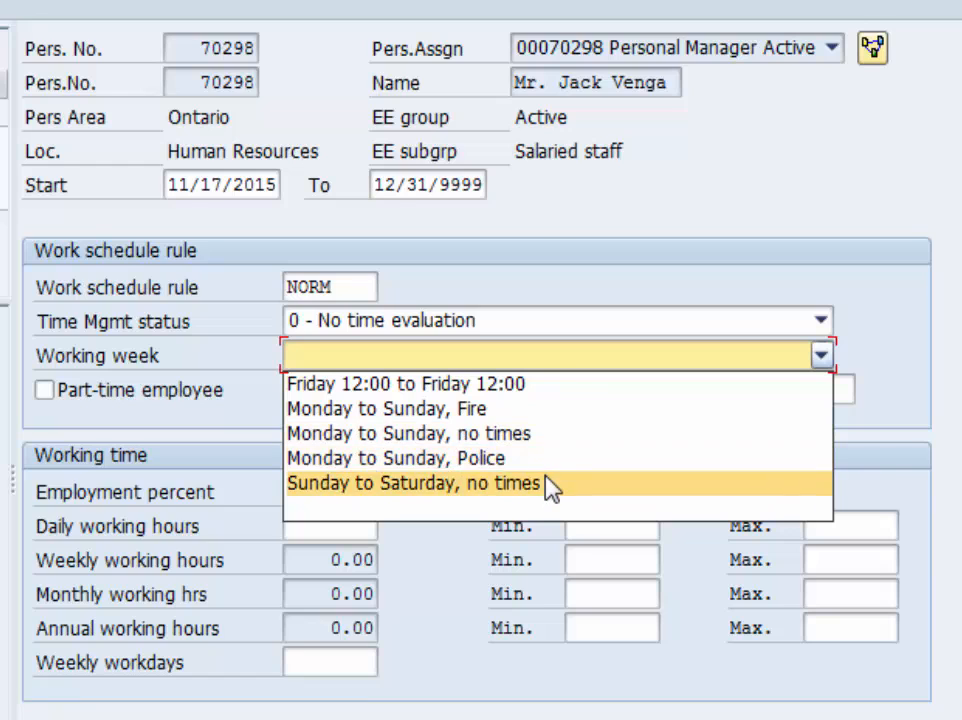
left_click(511, 390)
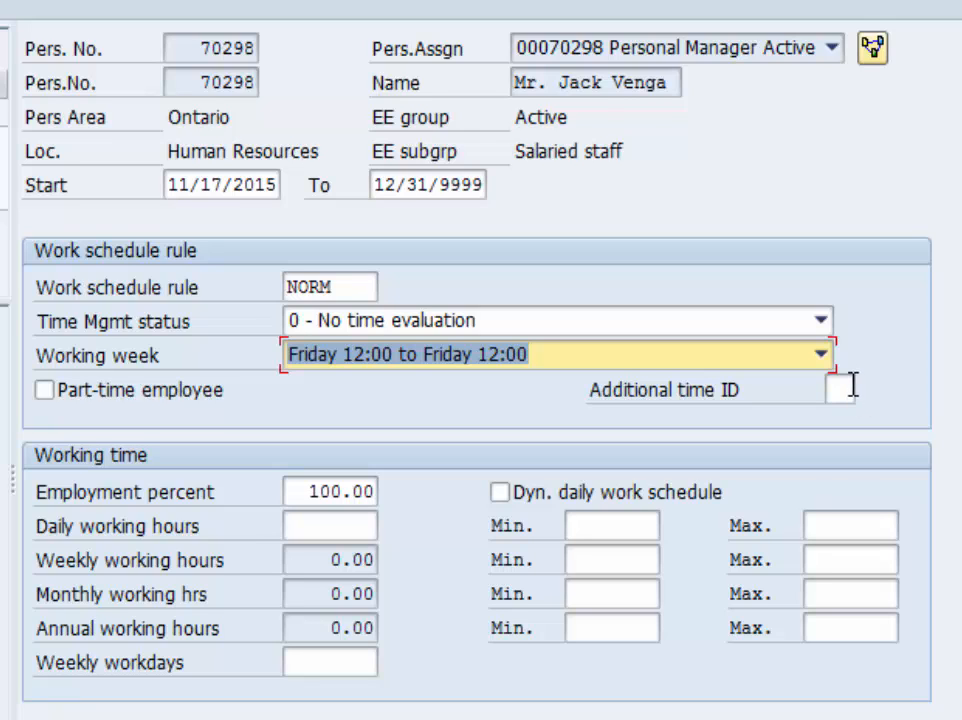
key("Return")
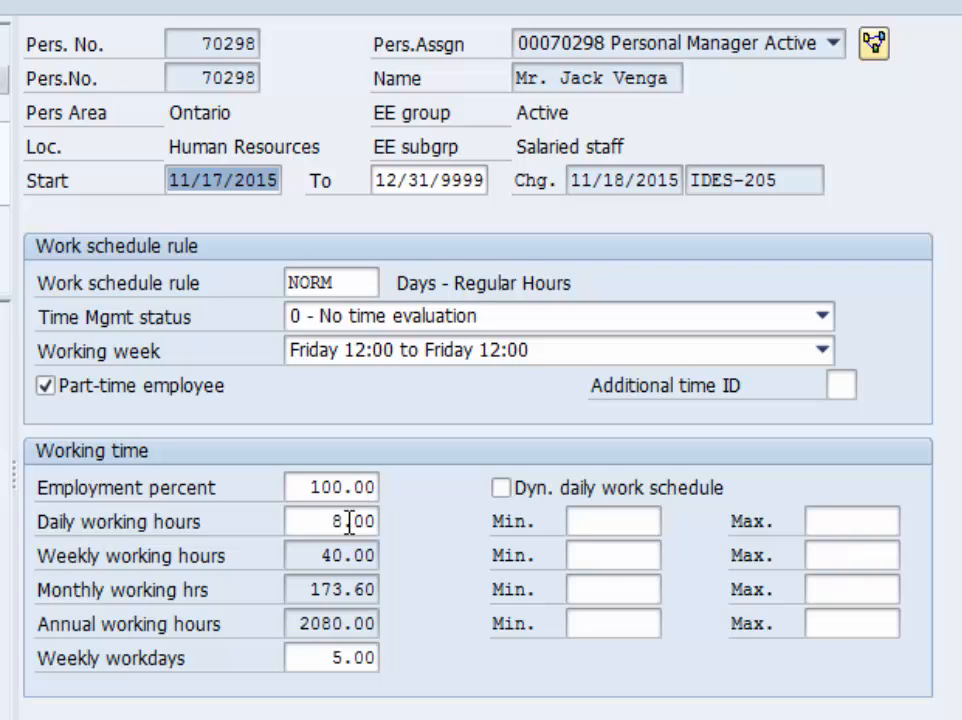
Step: Check the daily and weekly working hours and save the Planned Working Time record
left_click_drag(333, 517, 382, 530)
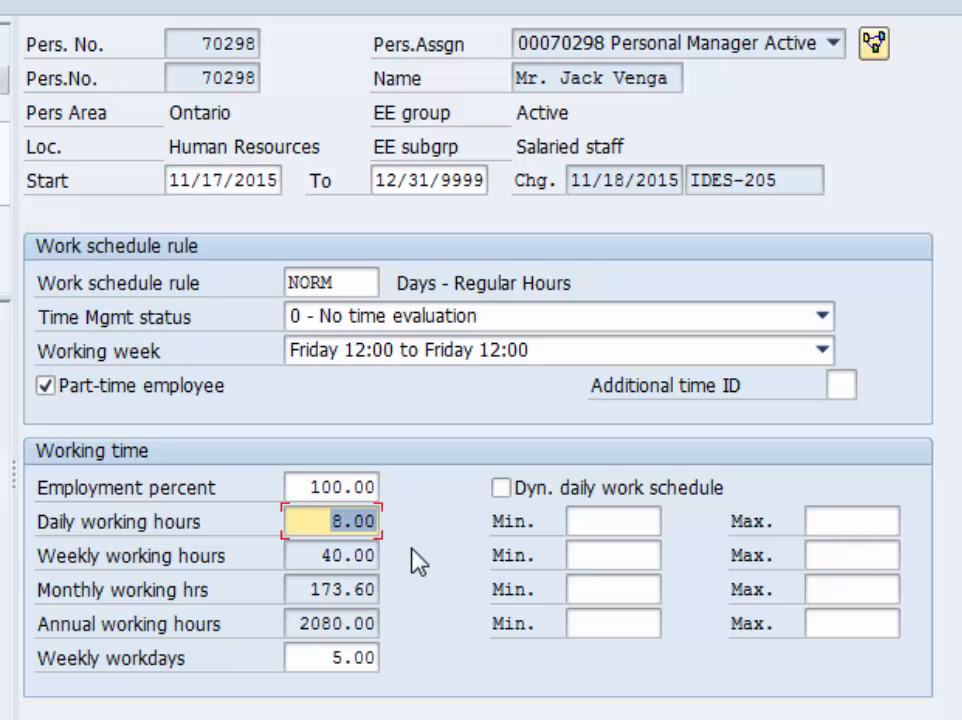
left_click(344, 566)
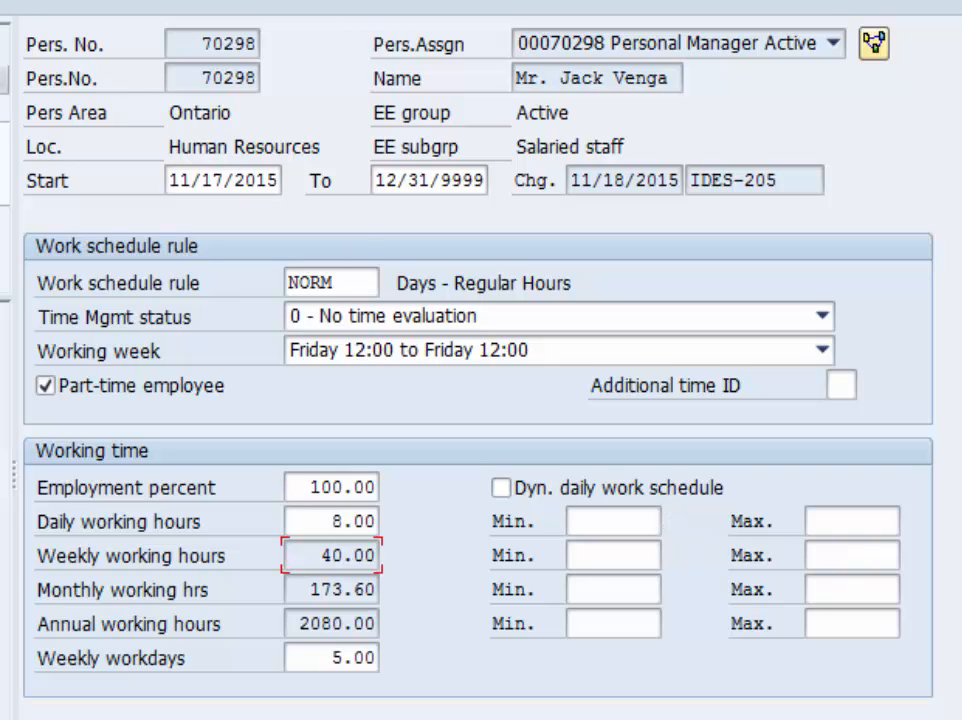
key("ctrl+s")
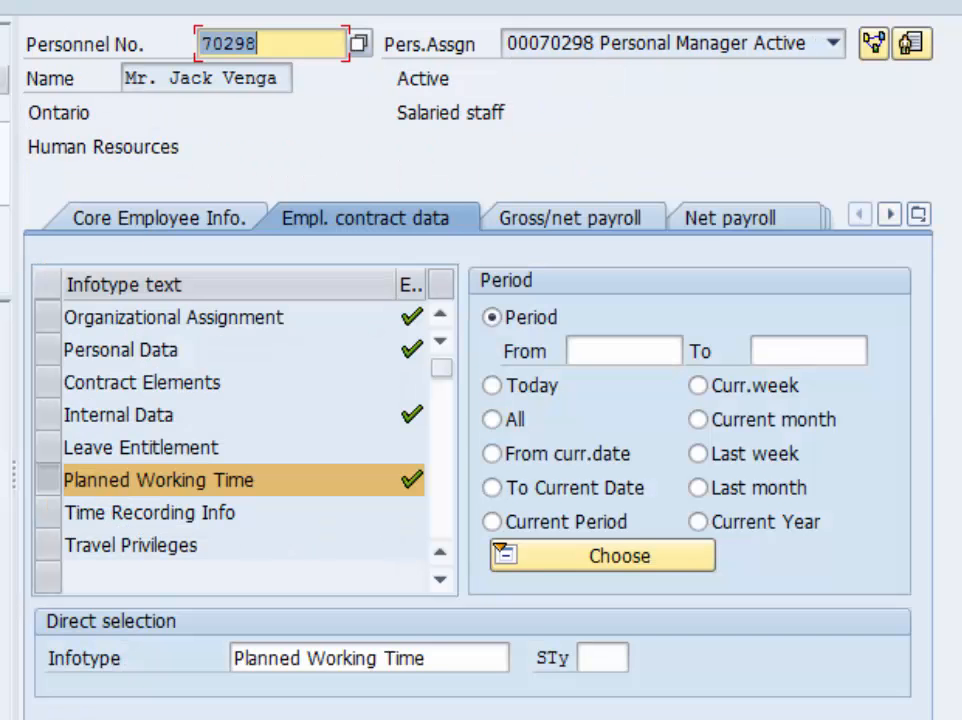